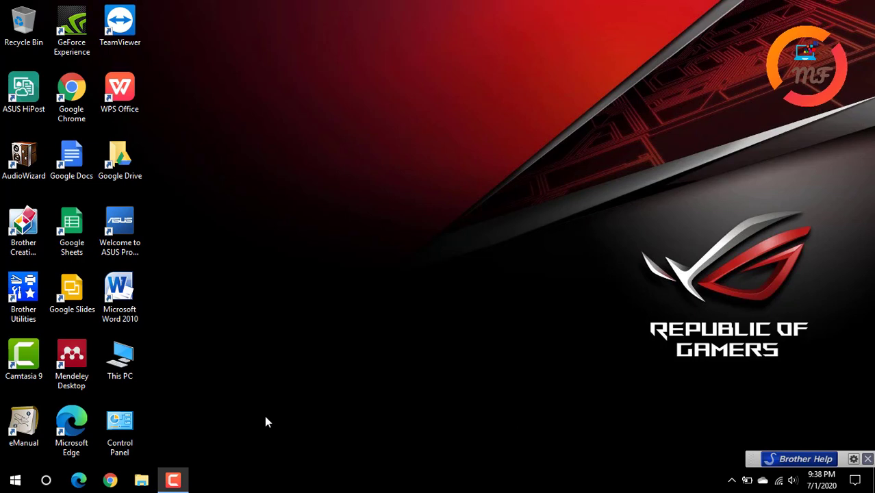
Launch Mendeley Desktop and run Install MS Word Plugin from its Tools menu.
double_click(80, 363)
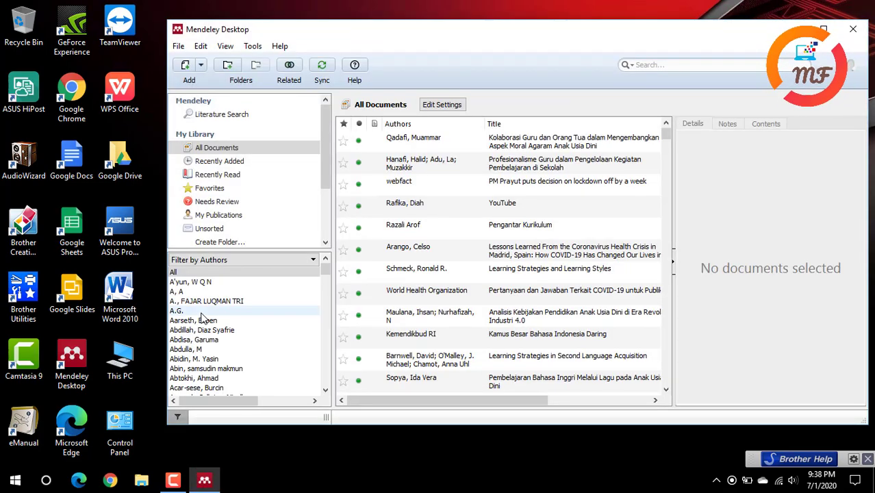
left_click(252, 47)
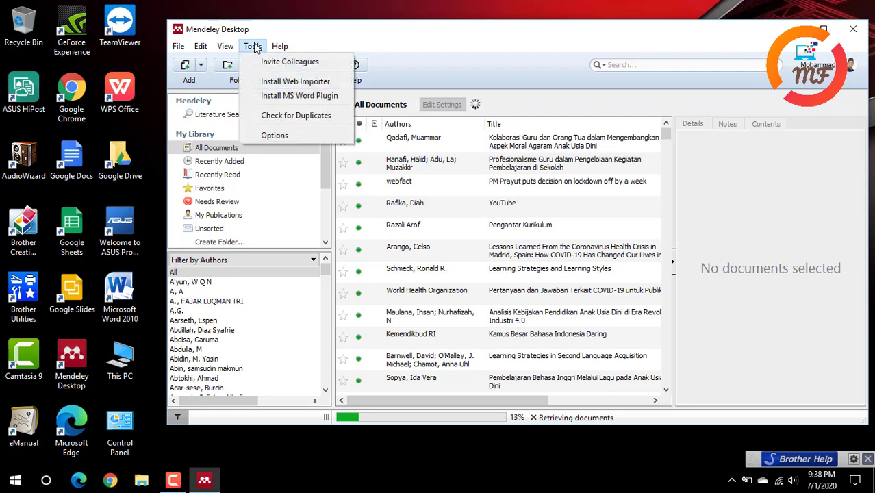
left_click(287, 94)
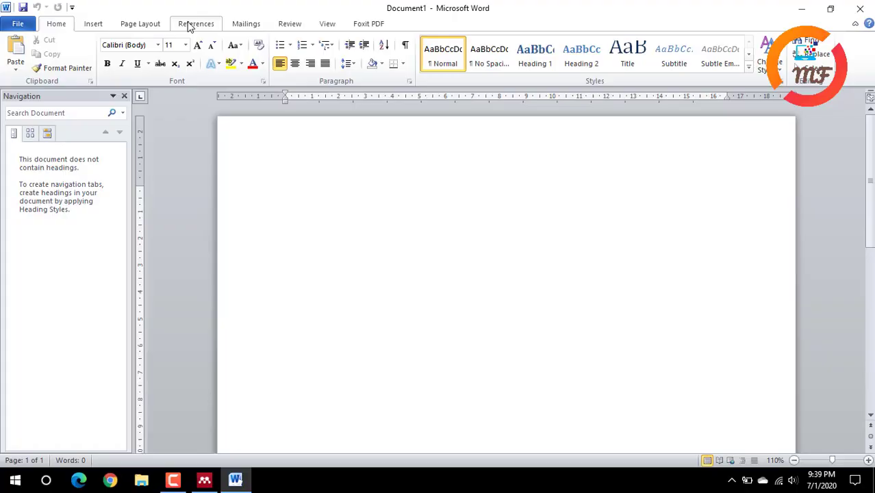
Enable the Mendeley-1.19.4.dotm template under Word Add-ins in Word Options.
left_click(193, 24)
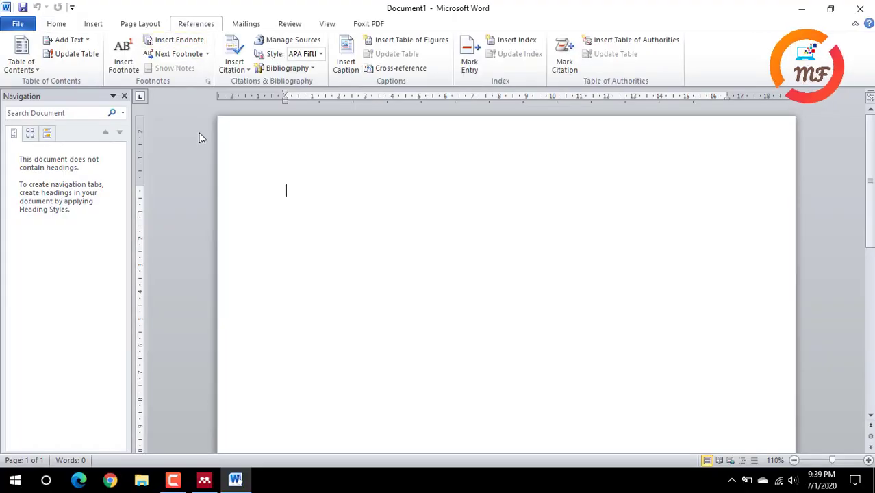
left_click(72, 7)
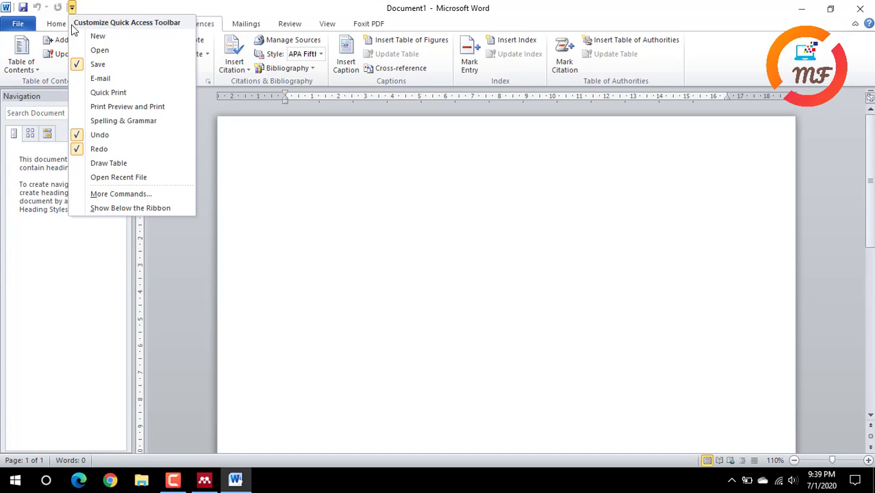
left_click(104, 194)
left_click(199, 190)
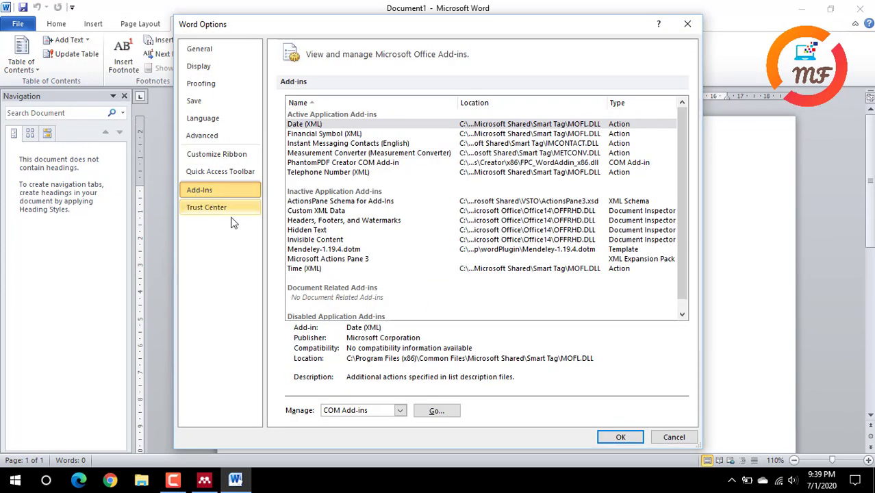
left_click(400, 411)
left_click(381, 355)
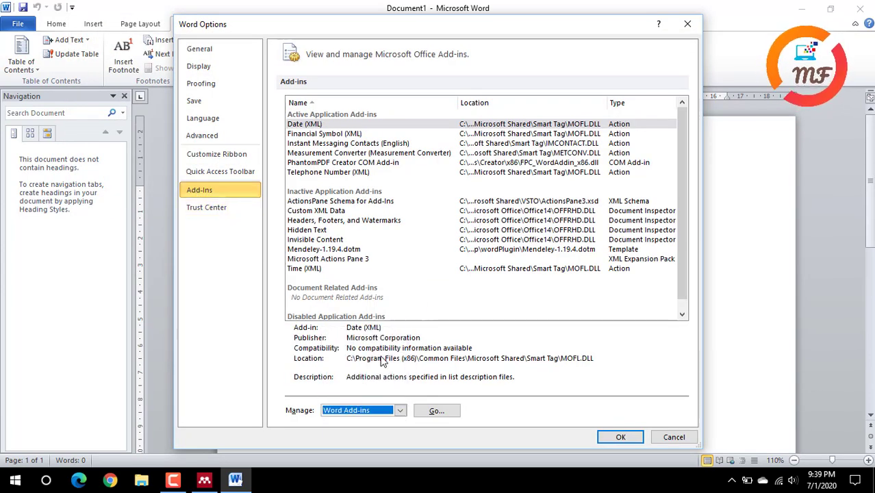
left_click(438, 410)
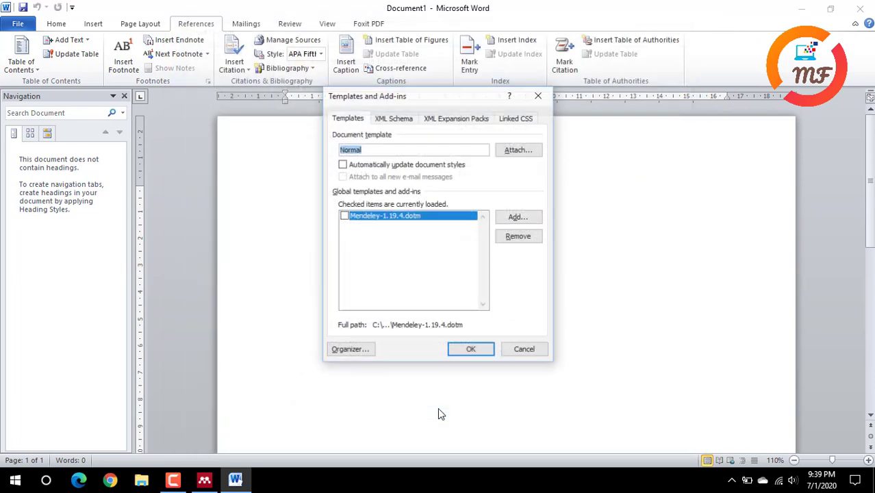
left_click(345, 217)
left_click(471, 350)
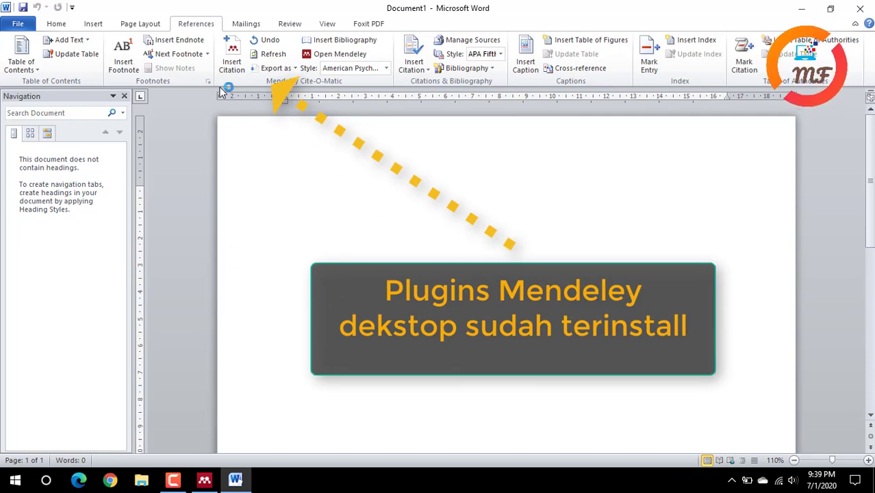
left_click(231, 65)
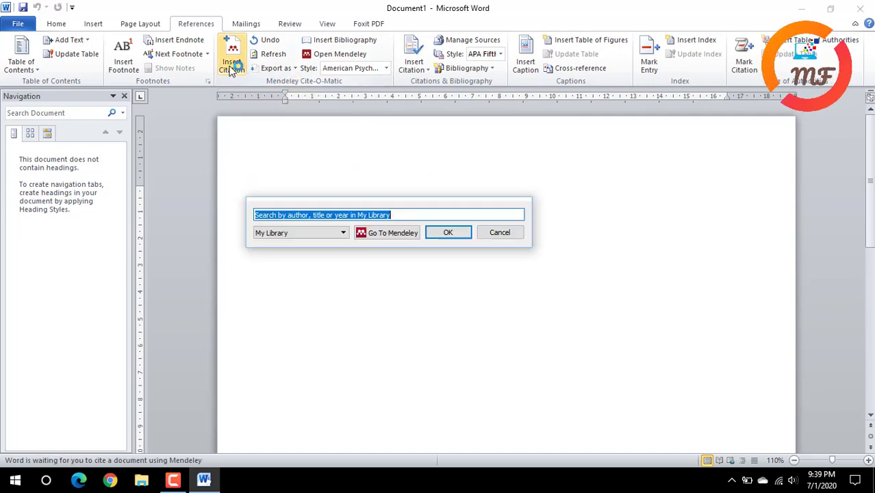
left_click(392, 238)
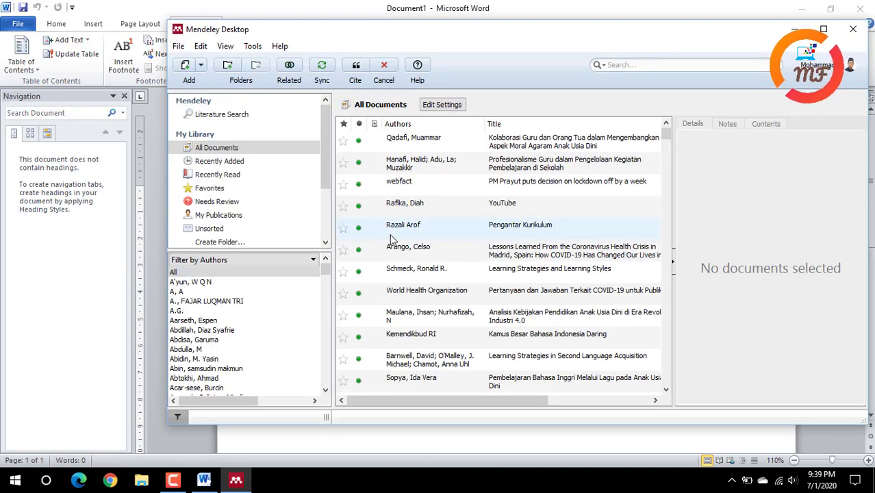
left_click(355, 68)
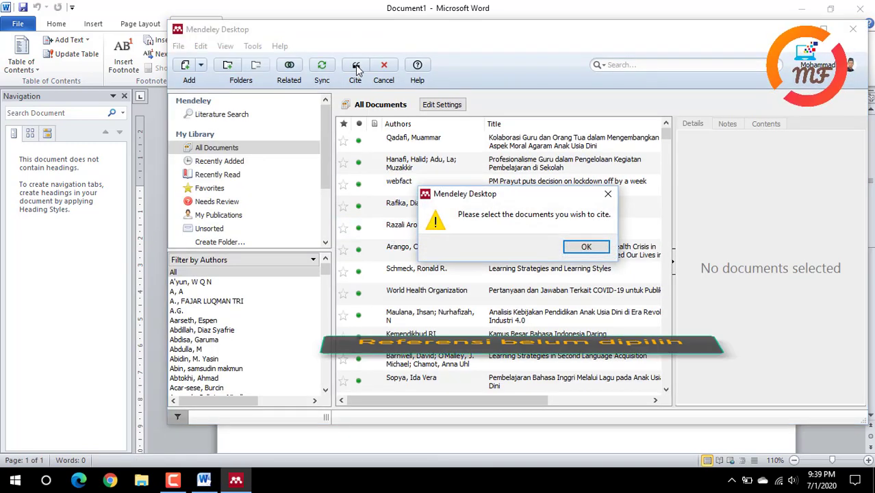
left_click(586, 247)
left_click(411, 141)
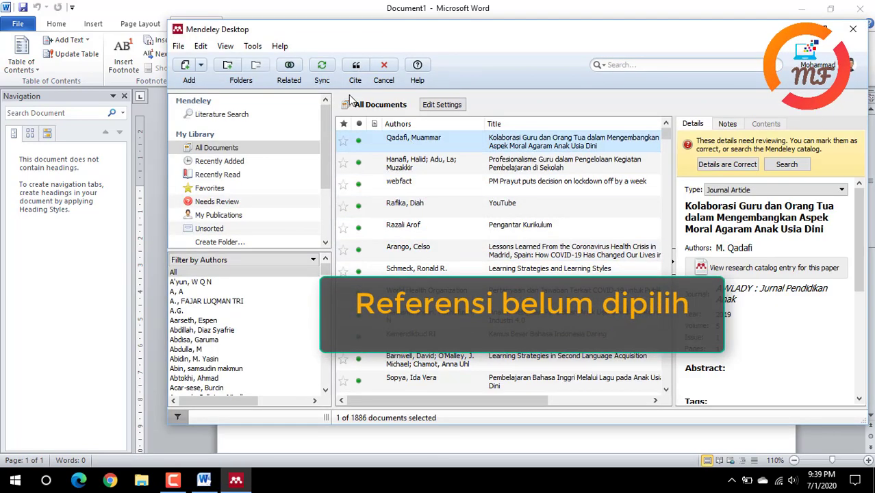
left_click(356, 68)
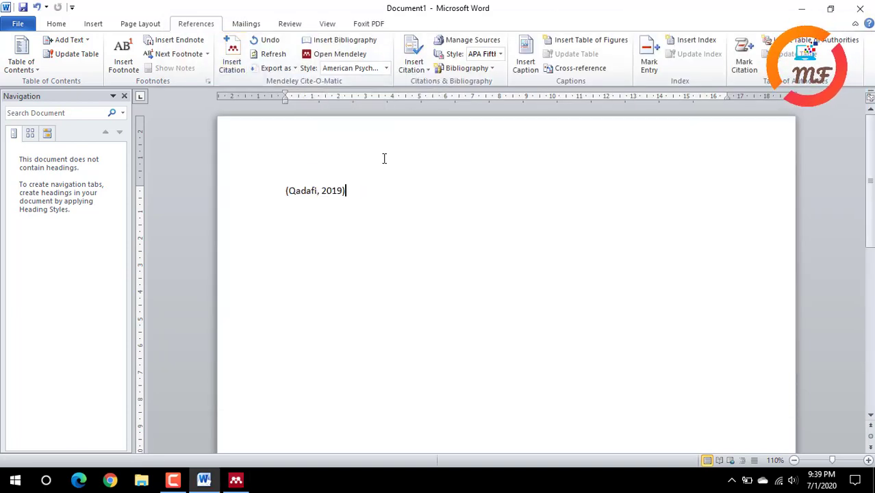
key("ctrl+a")
key("BackSpace")
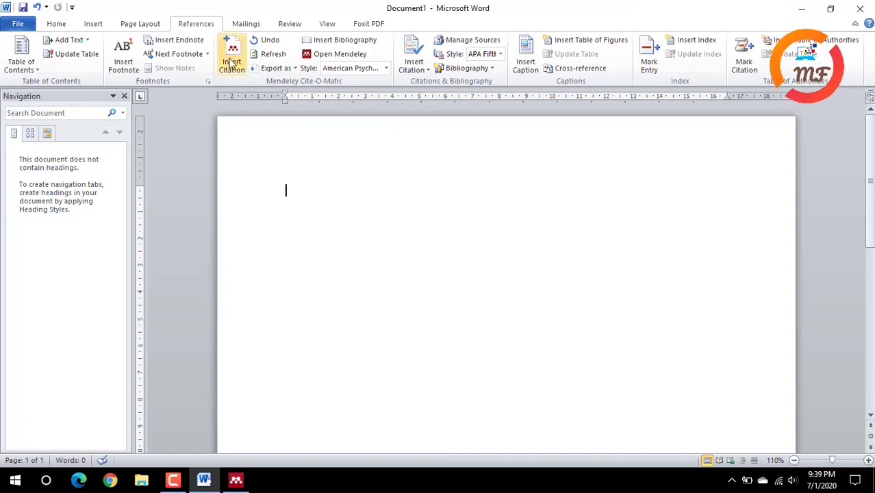
Cite the Hanafi 2018 reference from Mendeley and insert its bibliography on the line below.
left_click(232, 63)
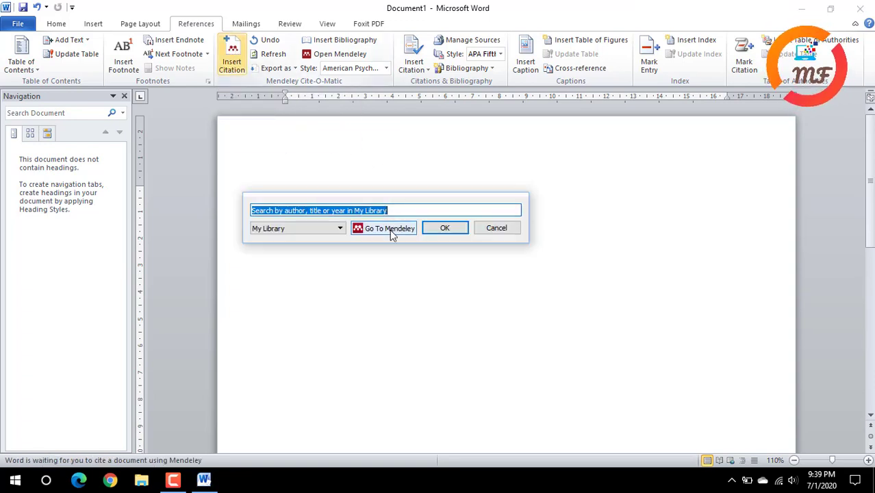
left_click(392, 234)
left_click(408, 165)
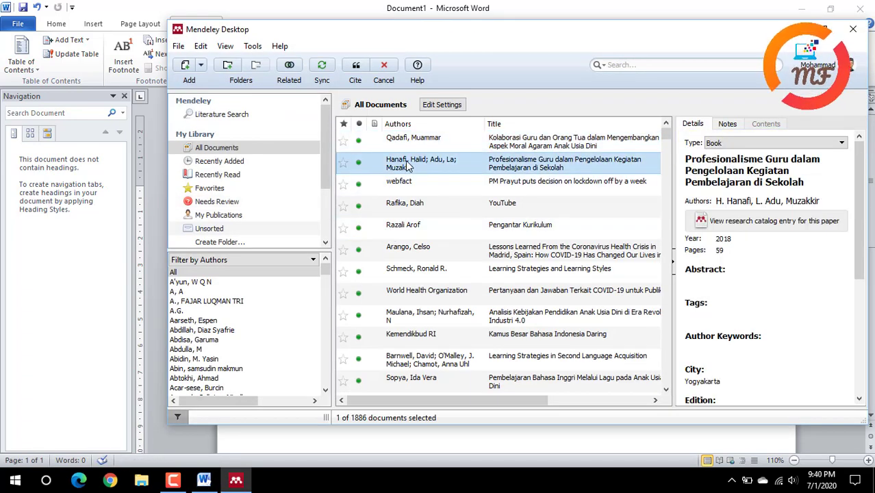
left_click(355, 66)
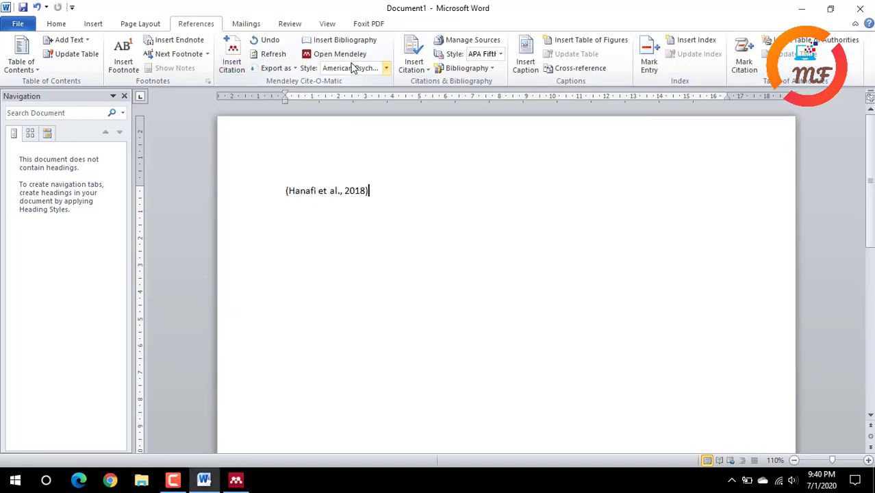
key("Return")
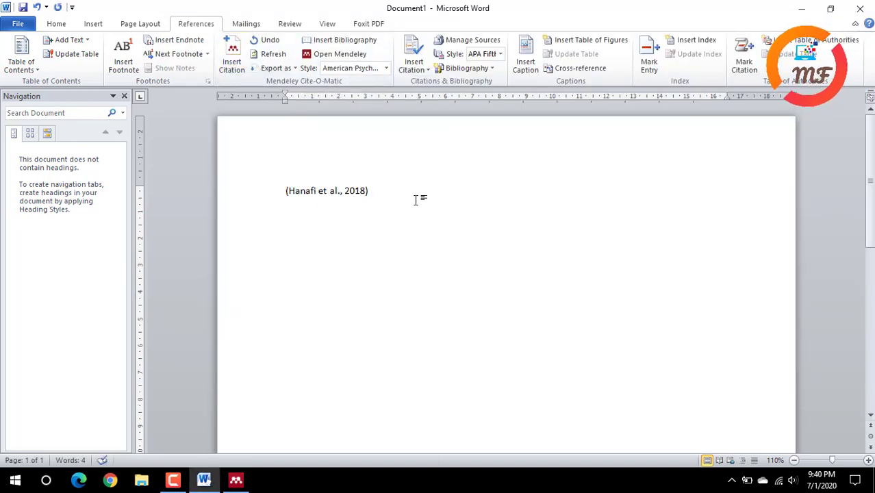
left_click(334, 44)
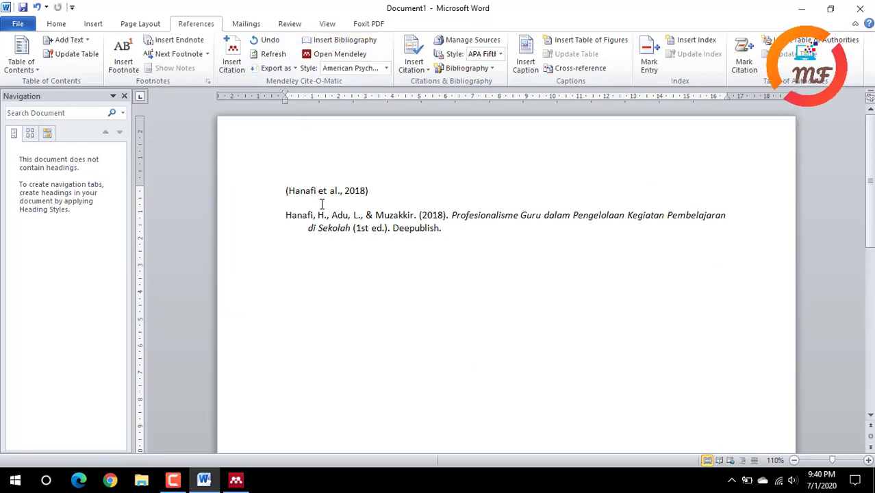
Check Mendeley's Tools menu, then close Word without saving the document.
left_click(236, 480)
left_click(253, 45)
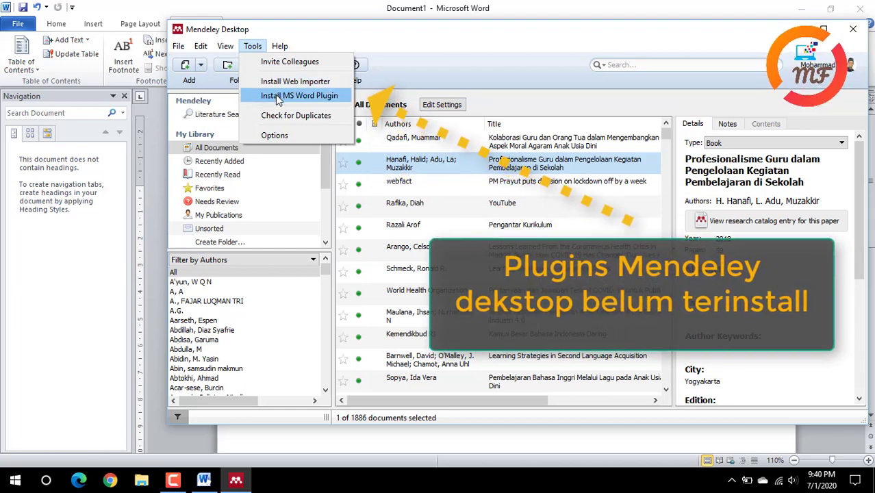
left_click(204, 481)
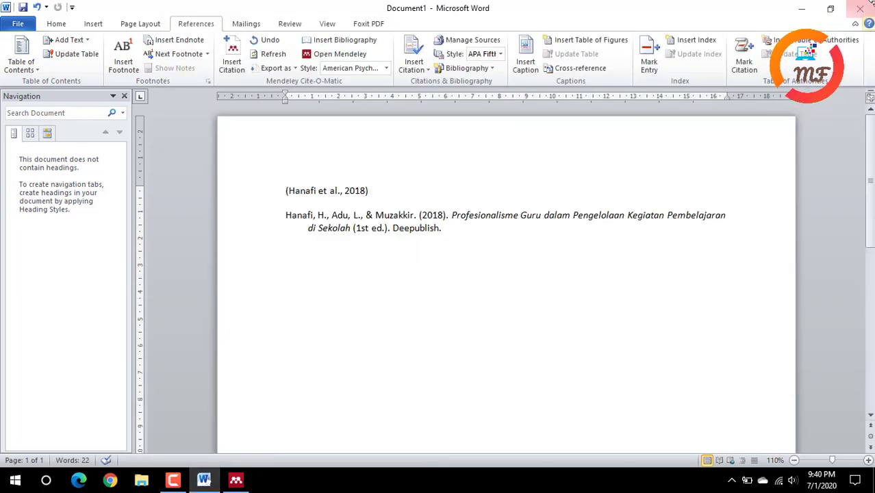
left_click(861, 8)
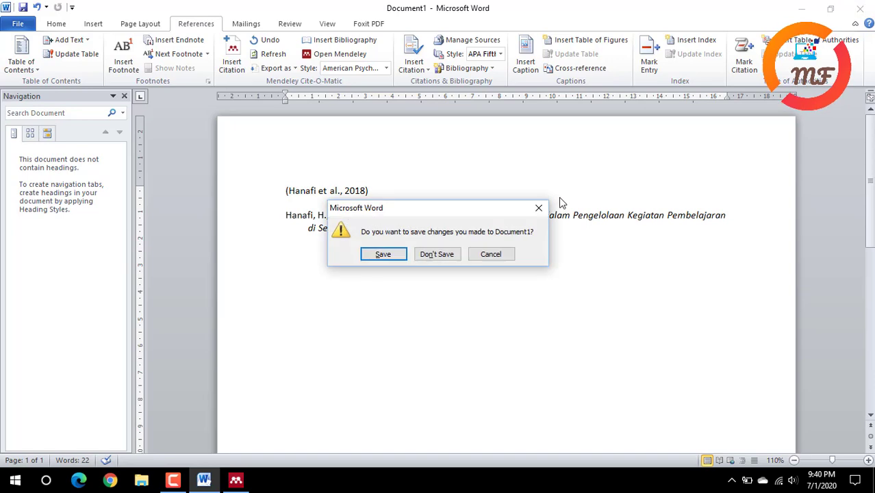
left_click(436, 254)
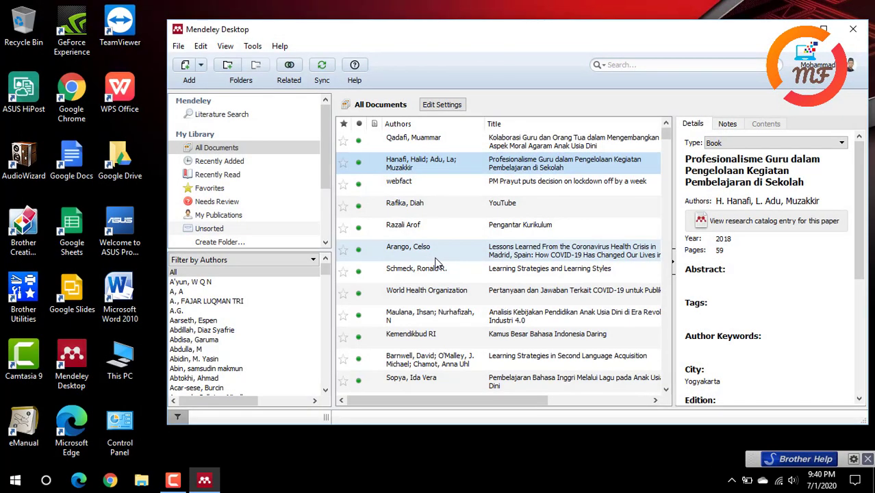
Relaunch Word 2010 and check the References tab for the Mendeley tools.
double_click(125, 315)
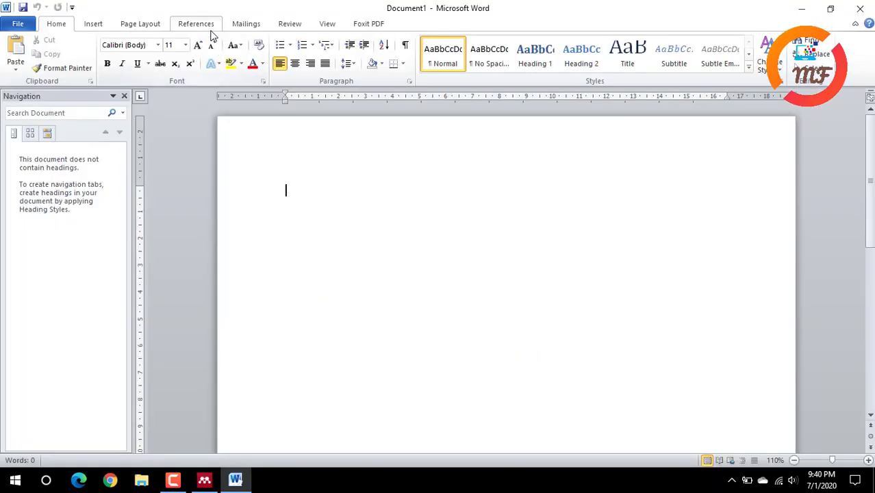
left_click(197, 24)
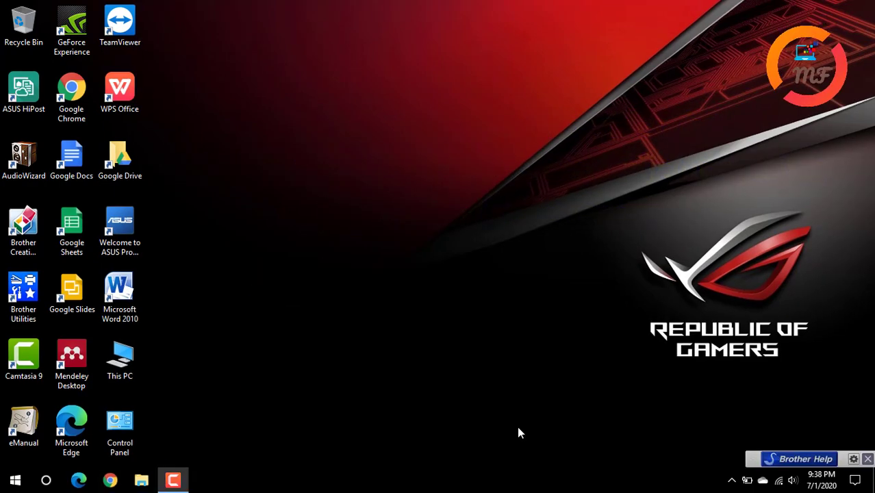
Launch Mendeley Desktop, retry Install MS Word Plugin, and dismiss the file-not-found error.
double_click(81, 363)
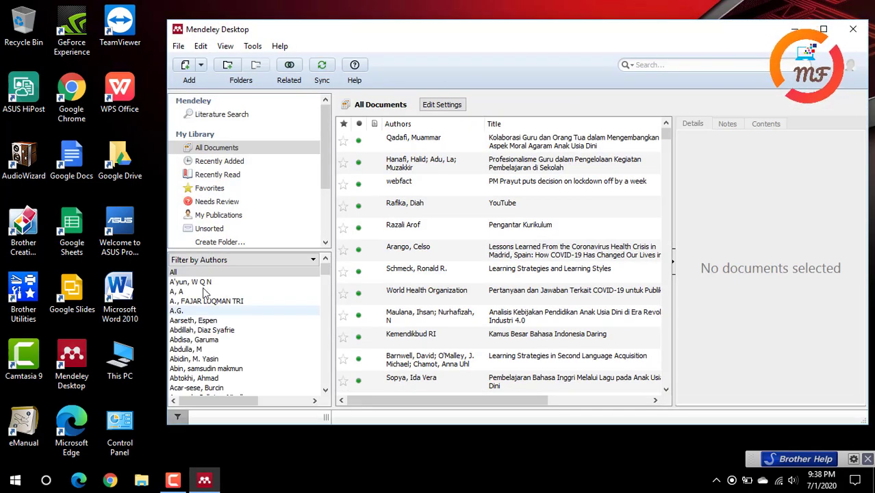
left_click(254, 46)
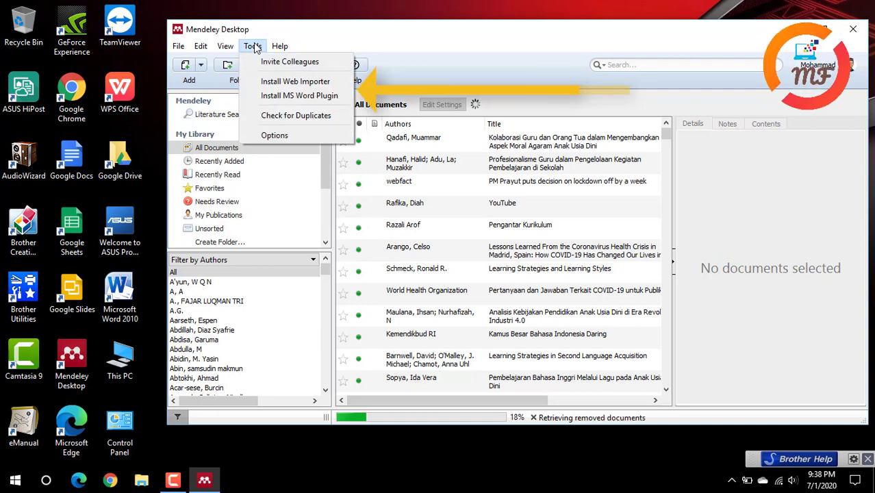
left_click(287, 97)
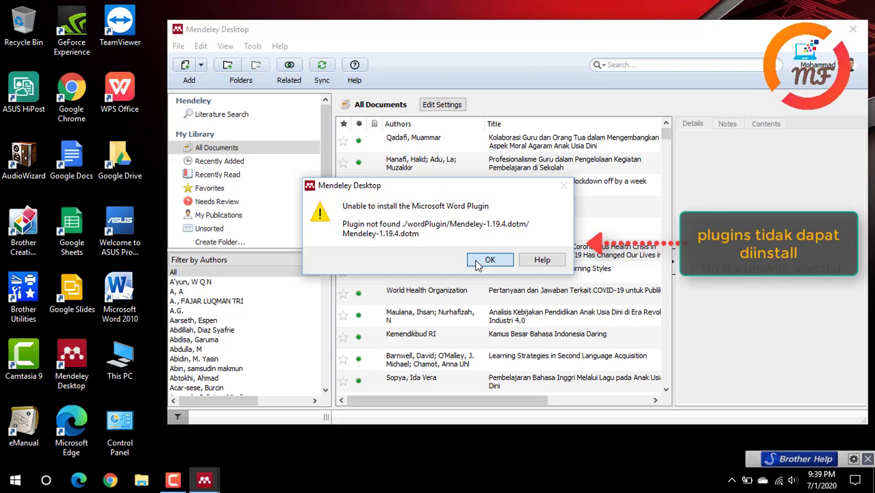
left_click(489, 261)
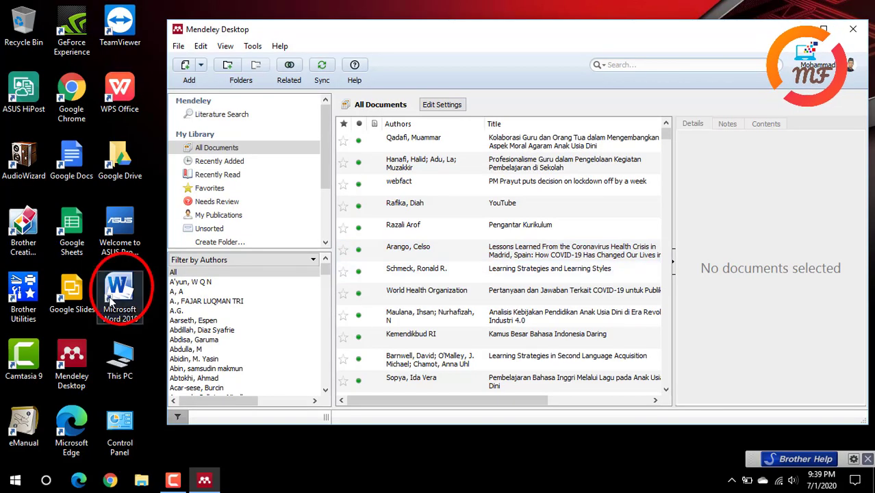
Open Word, check References, and re-enable Mendeley-1.19.4.dotm under Word Add-ins.
double_click(109, 301)
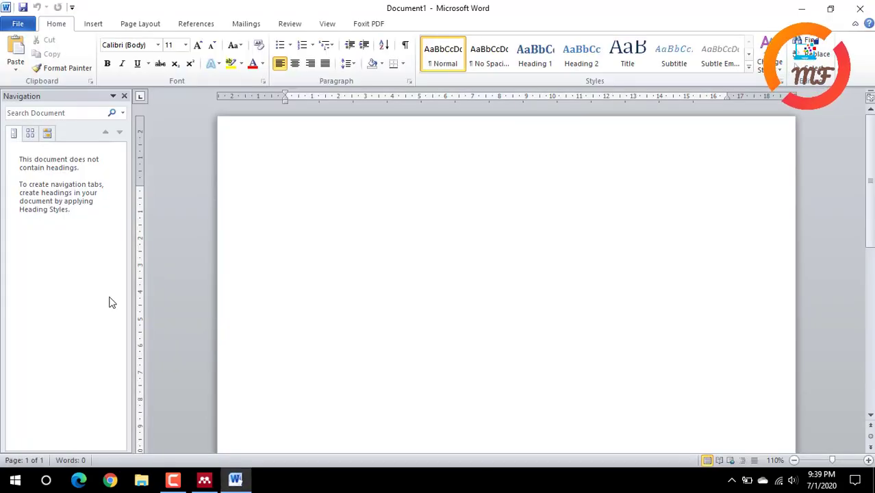
left_click(192, 24)
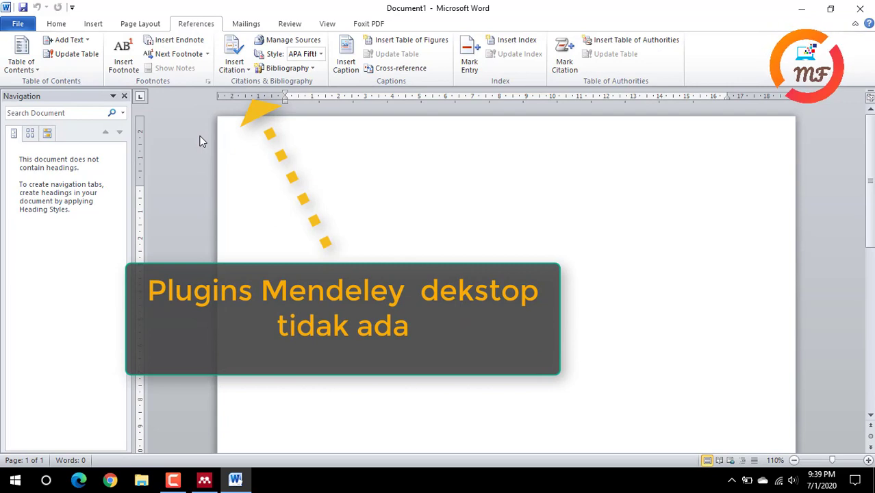
left_click(73, 8)
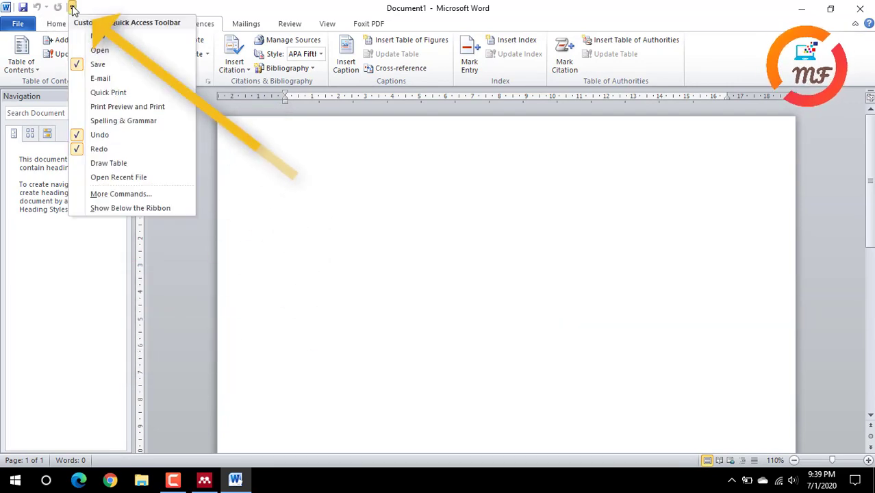
left_click(105, 196)
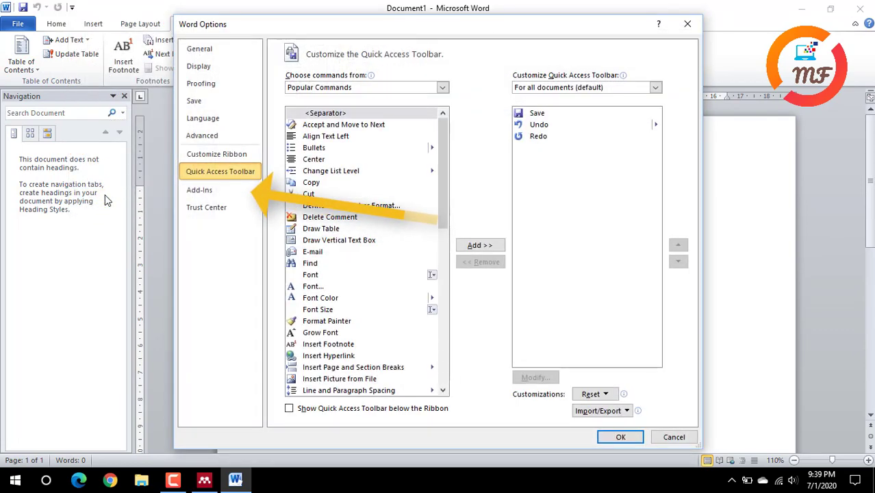
left_click(197, 191)
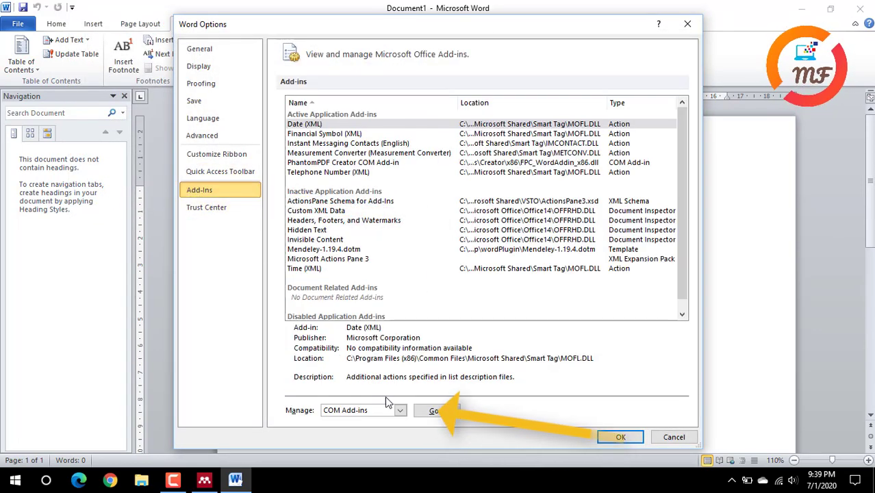
left_click(399, 410)
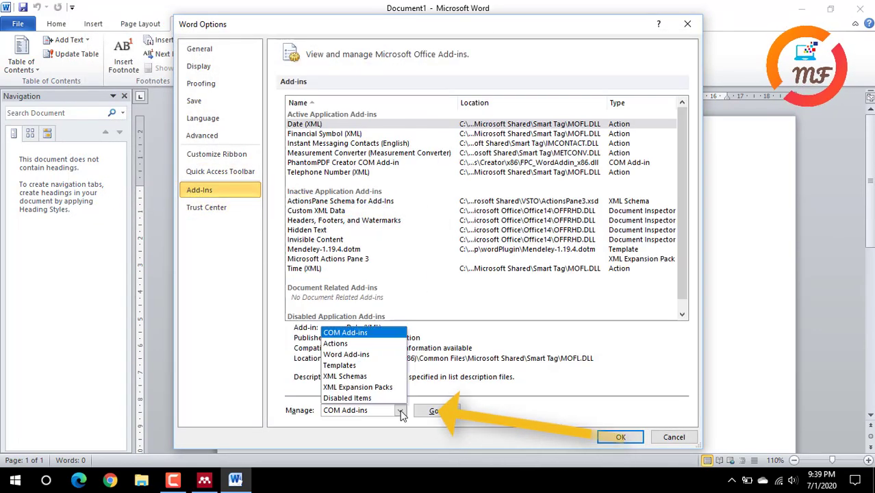
left_click(382, 354)
left_click(438, 411)
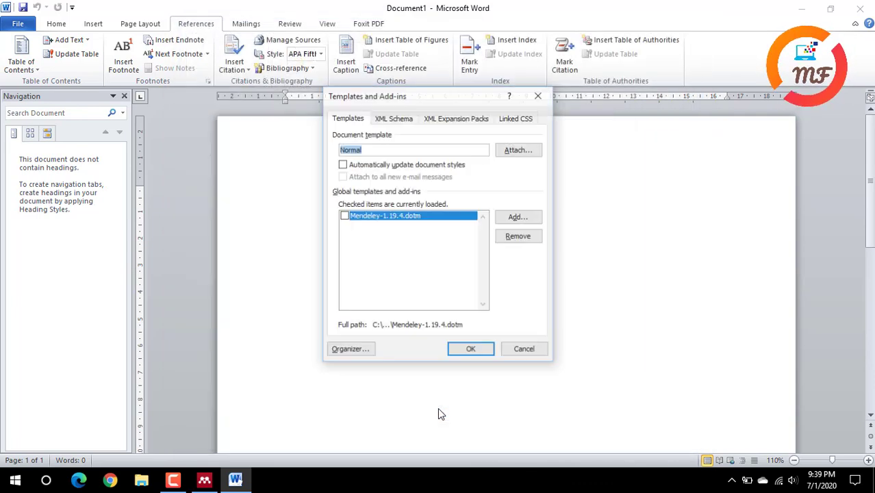
left_click(344, 217)
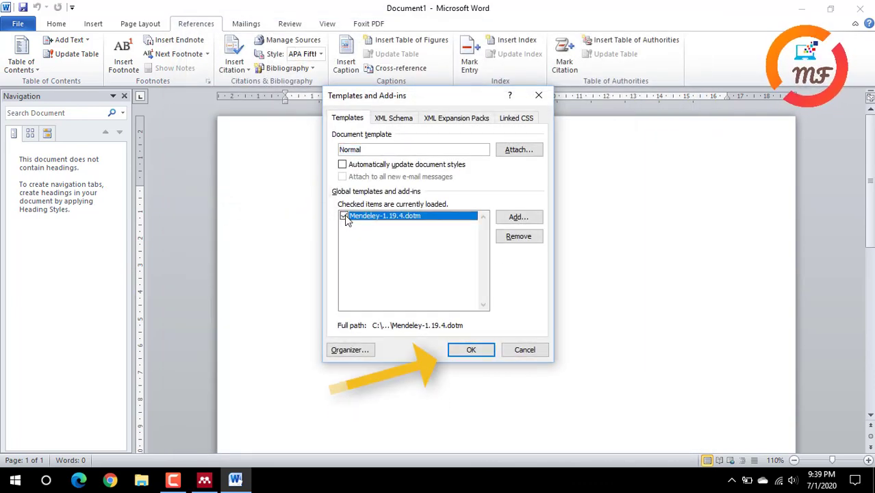
left_click(471, 350)
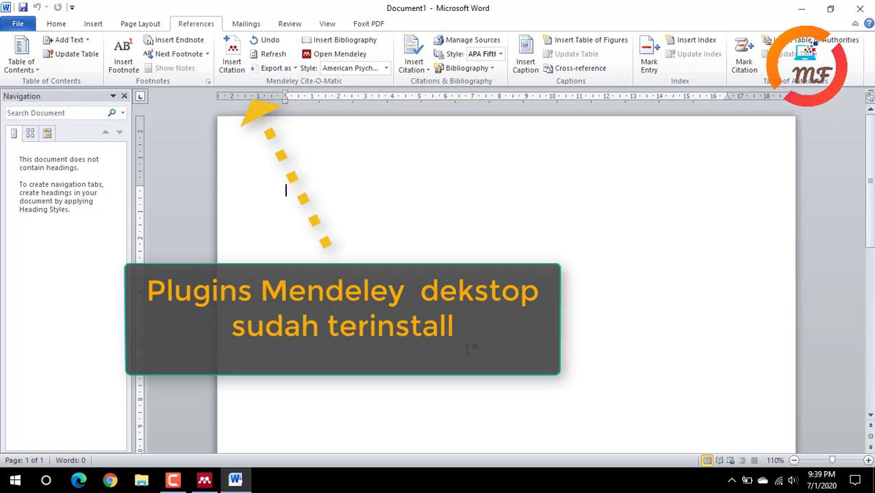
Insert a Hanafi et al., 2018 citation via Mendeley, then its bibliography on a new line.
left_click(233, 52)
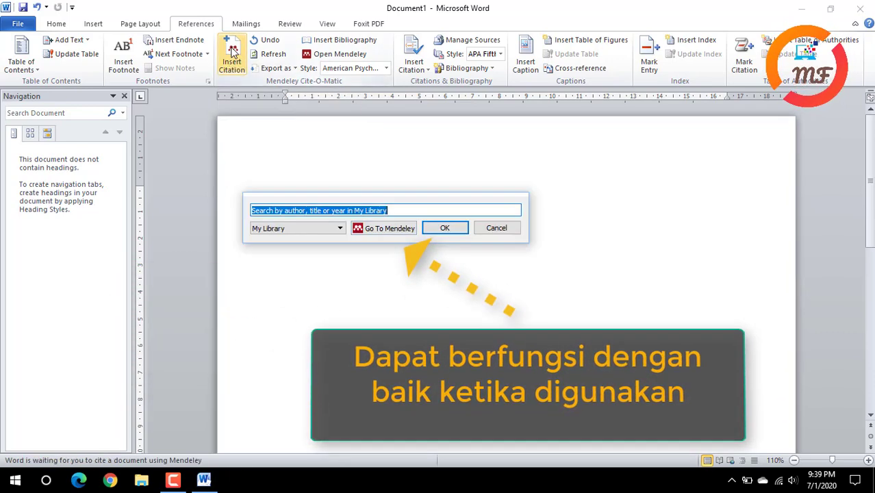
left_click(392, 229)
left_click(408, 165)
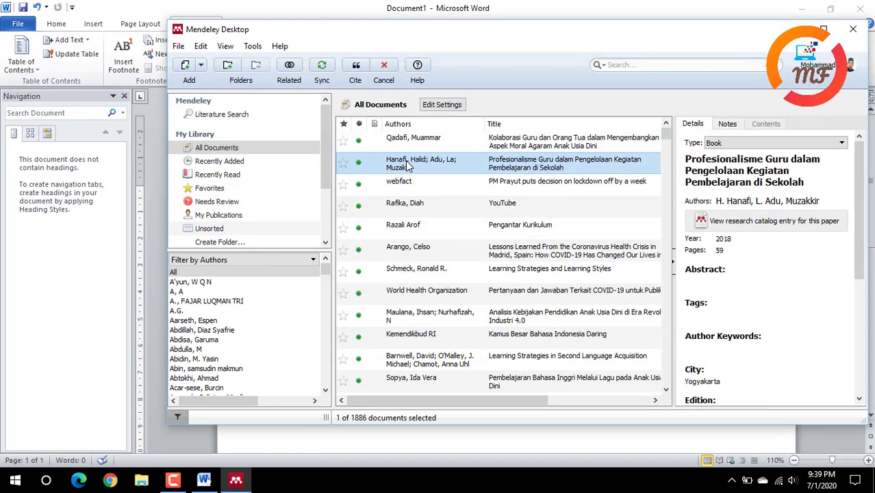
left_click(355, 66)
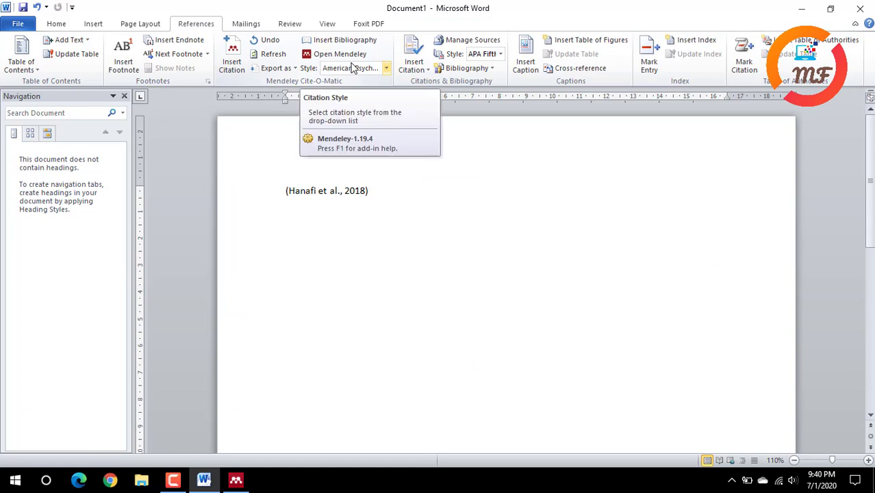
key("Return")
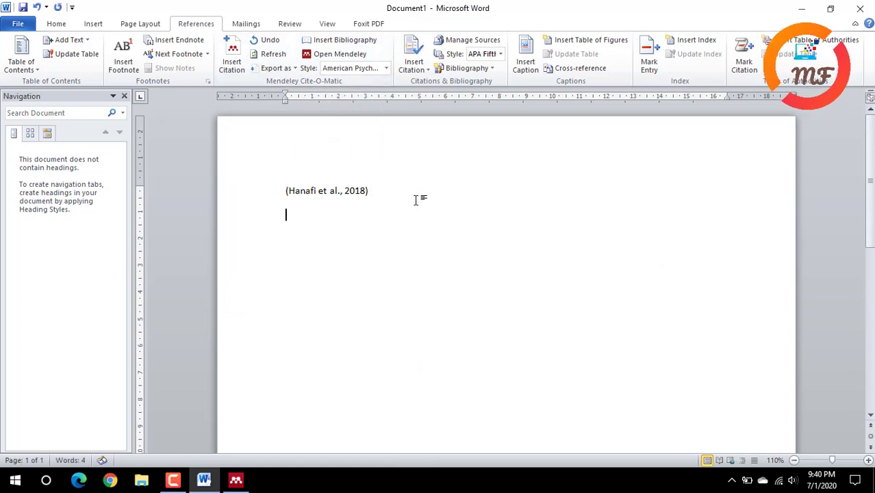
left_click(334, 43)
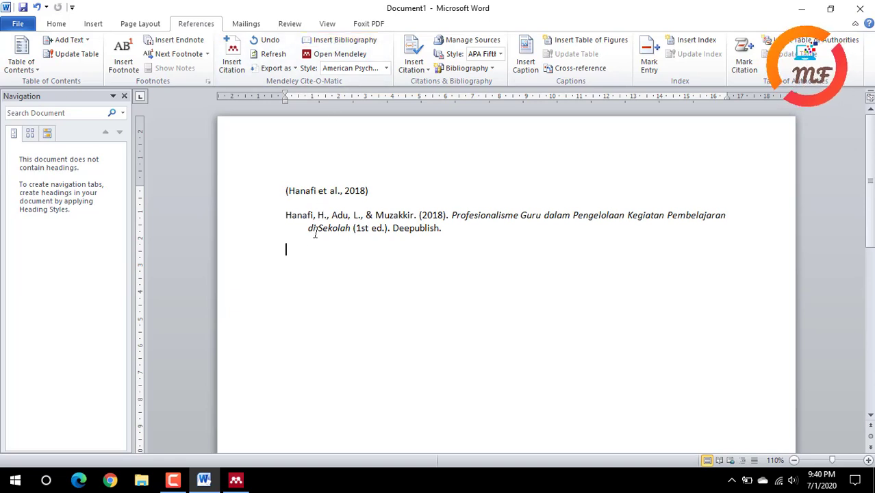
Close Word without saving, relaunch it, and check References for the Mendeley group.
left_click(236, 480)
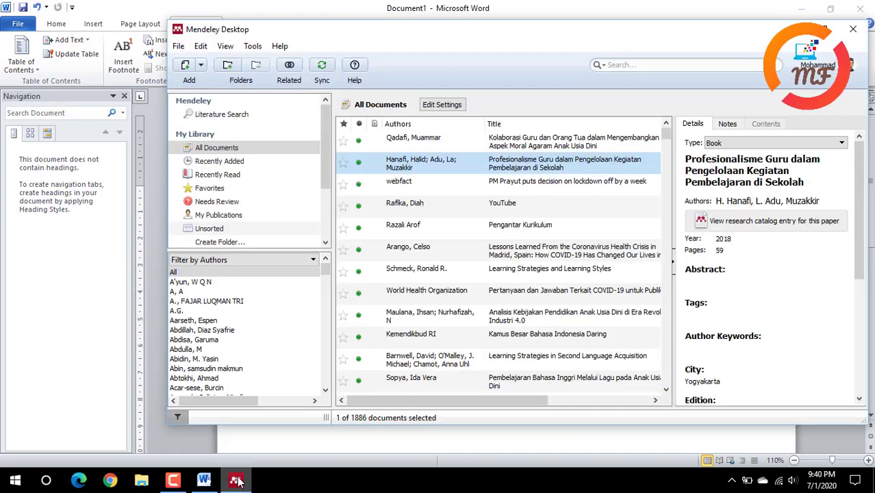
left_click(258, 46)
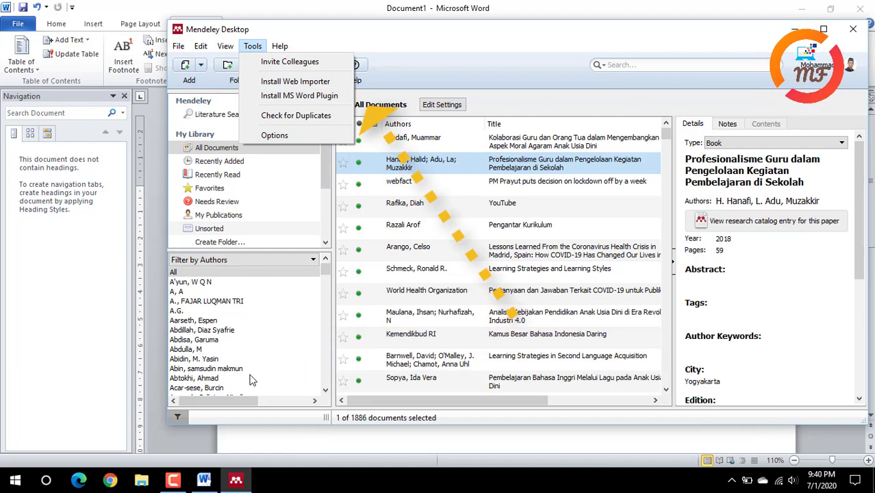
left_click(205, 481)
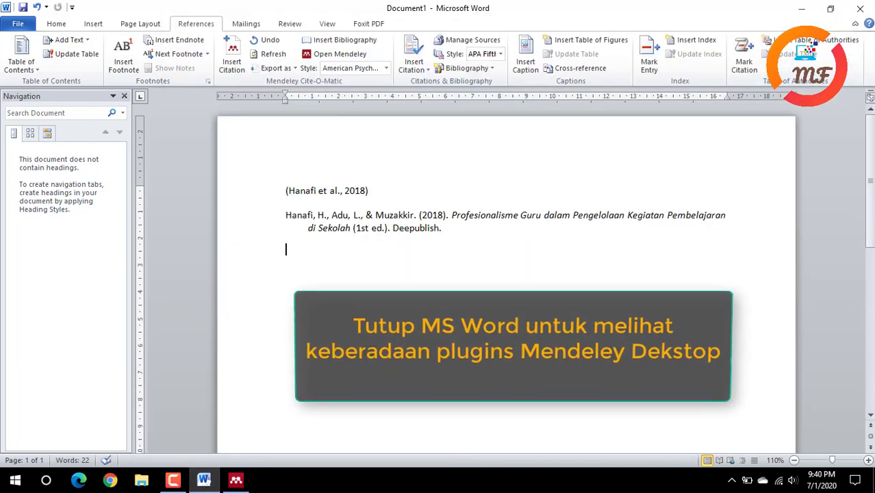
left_click(864, 8)
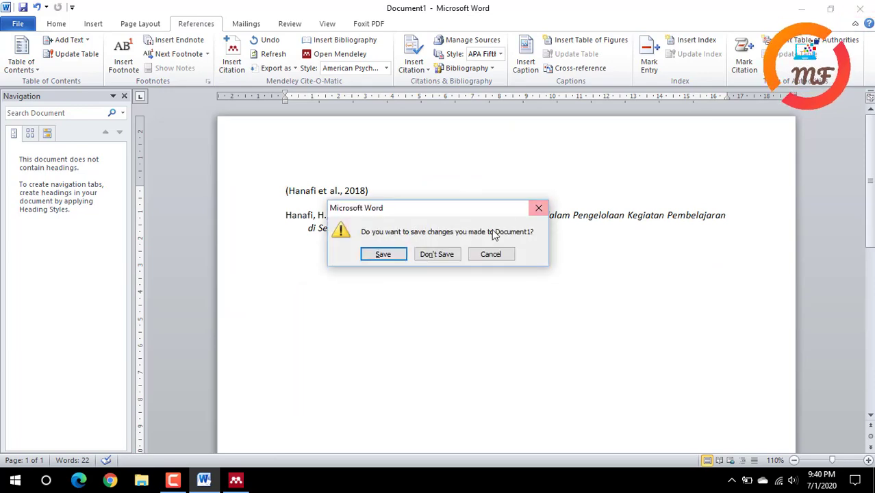
left_click(436, 258)
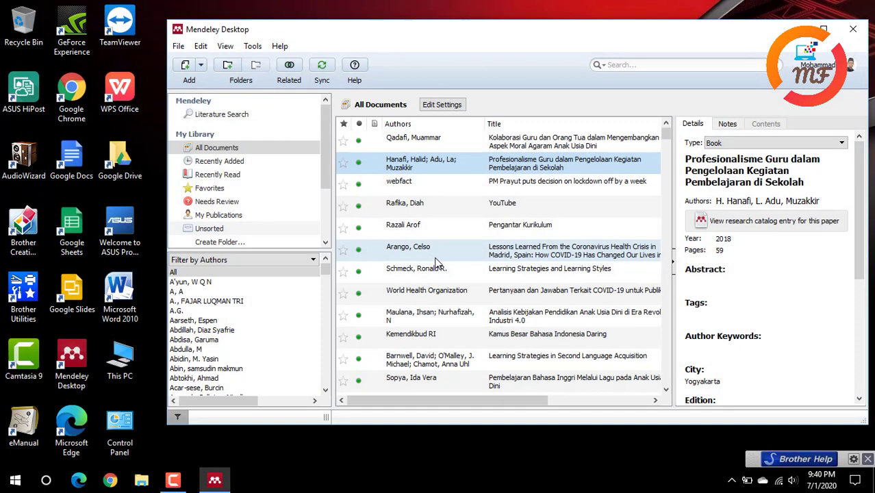
double_click(124, 313)
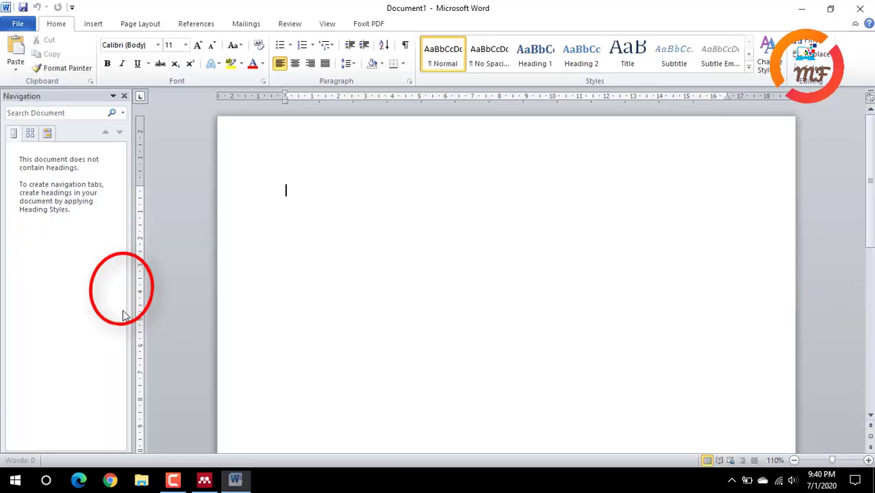
left_click(199, 24)
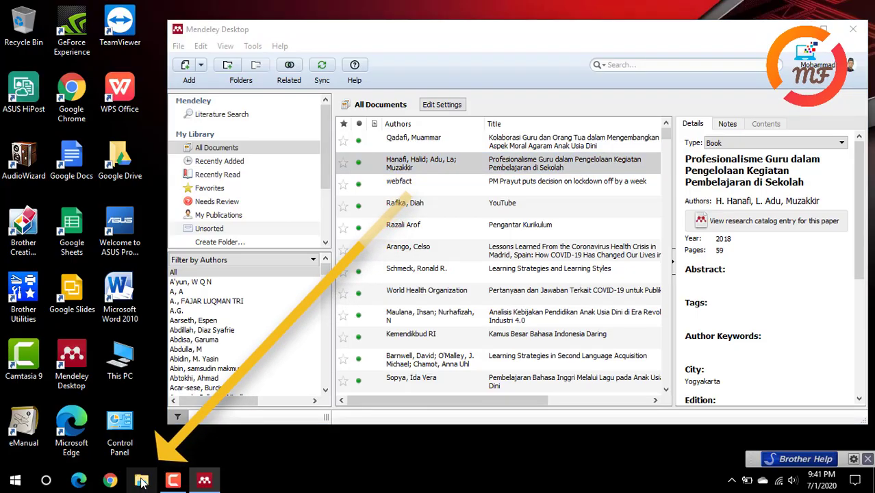
Open File Explorer and turn on showing hidden files and folders.
left_click(142, 481)
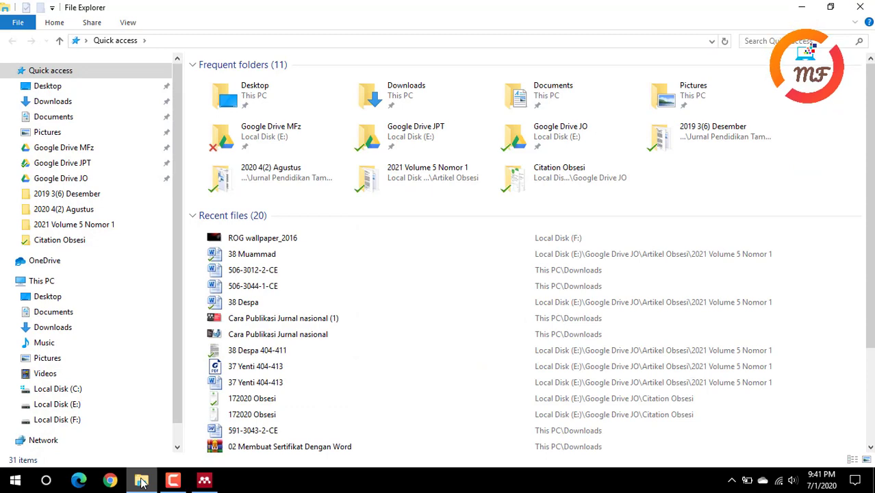
left_click(128, 24)
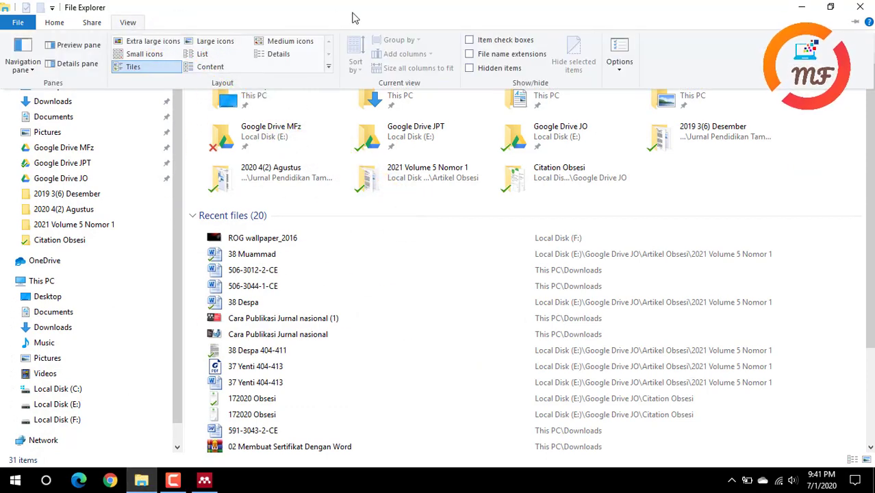
left_click(469, 69)
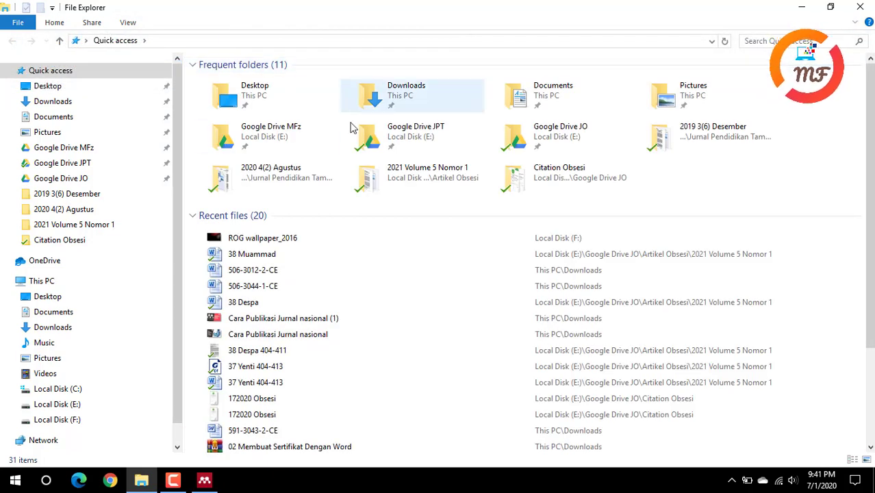
Copy Mendeley-1.19.4 from C:\Program Files (x86)\Mendeley Desktop\wordPlugin.
left_click(13, 390)
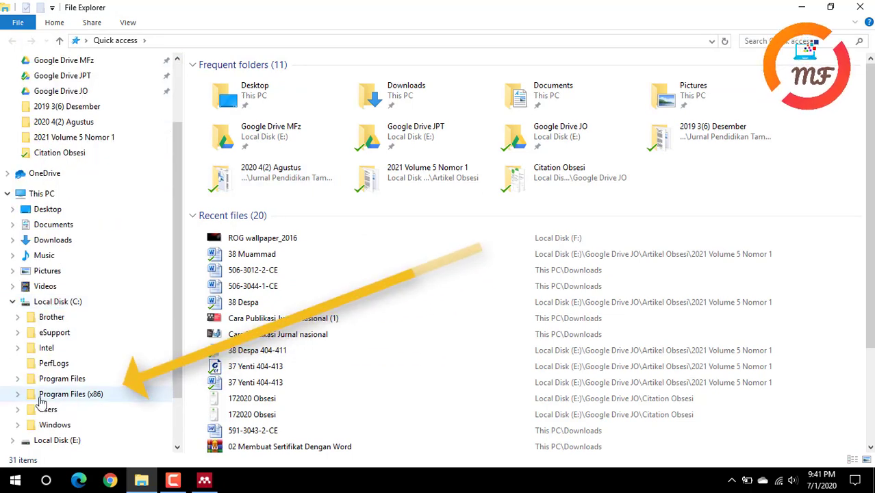
left_click(17, 396)
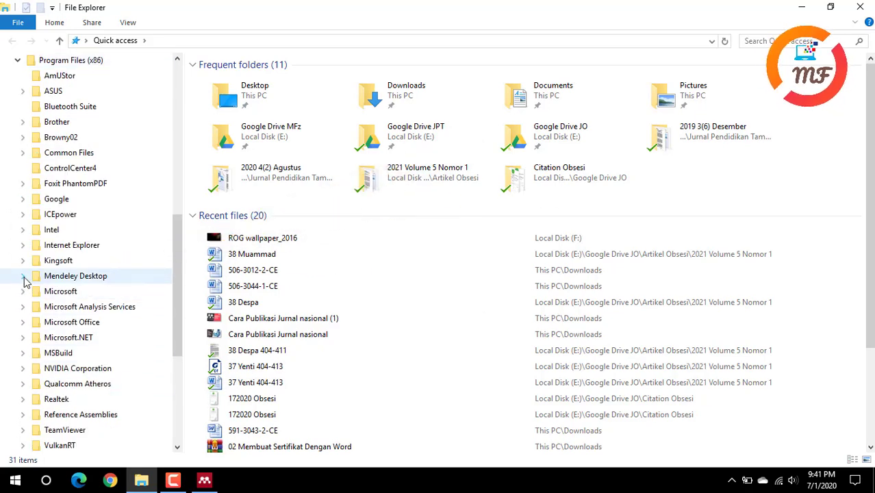
left_click(22, 276)
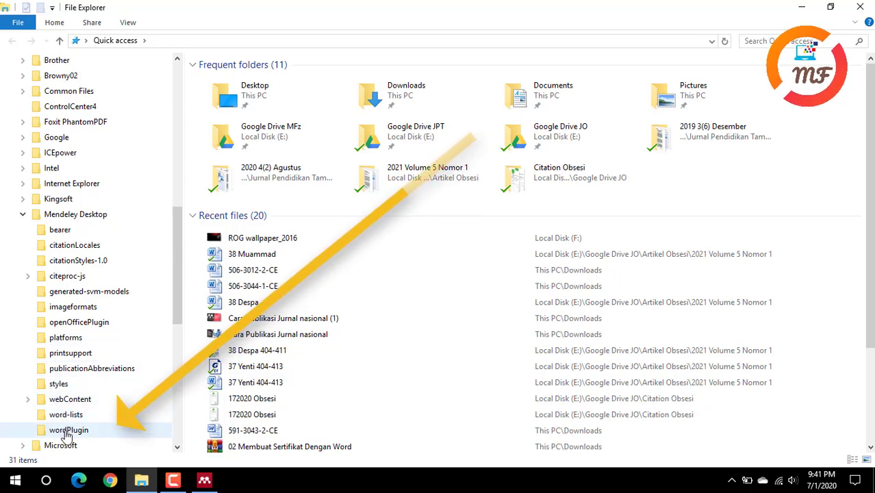
left_click(67, 430)
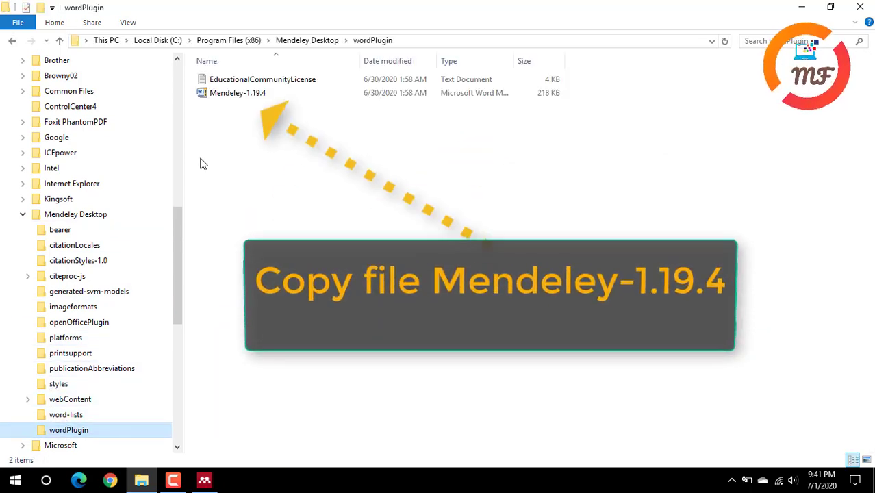
left_click(233, 94)
right_click(233, 95)
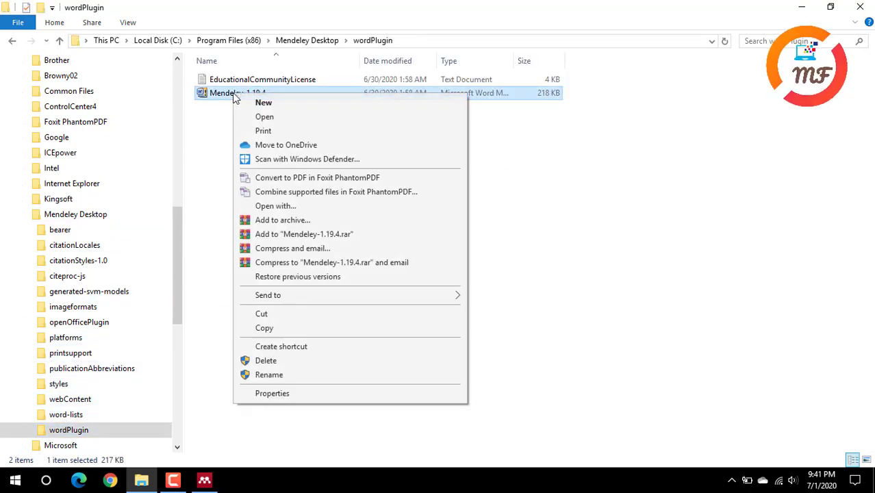
left_click(265, 328)
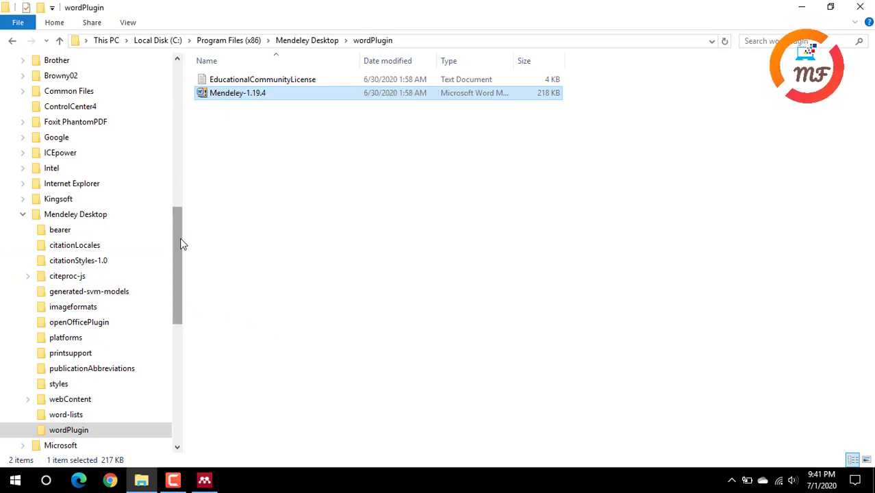
Browse to the user's AppData\Roaming\Microsoft folder.
left_click_drag(182, 241, 181, 362)
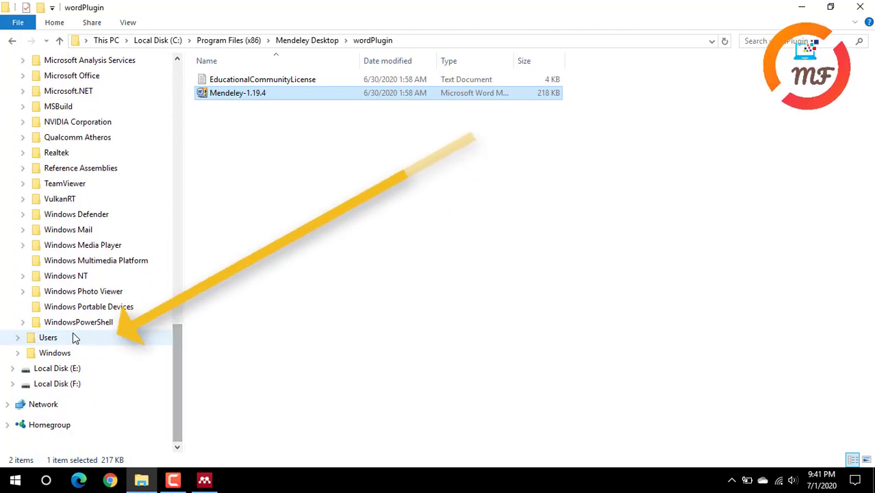
left_click(18, 340)
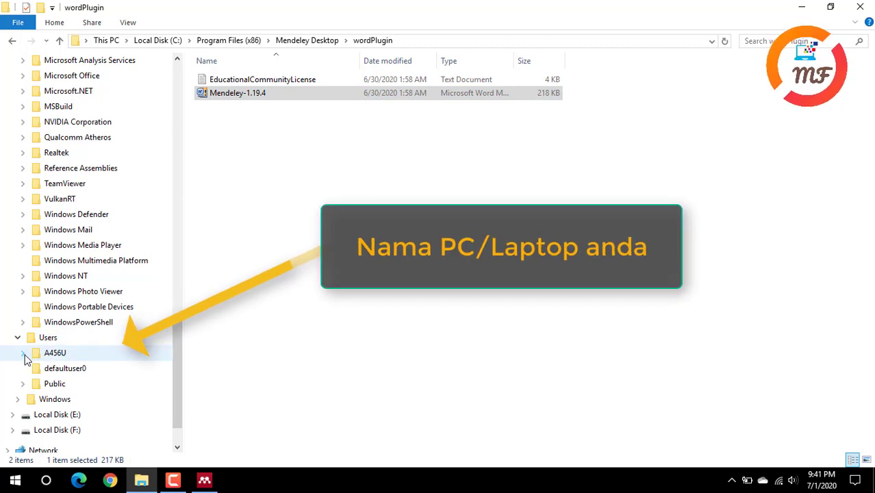
left_click(24, 355)
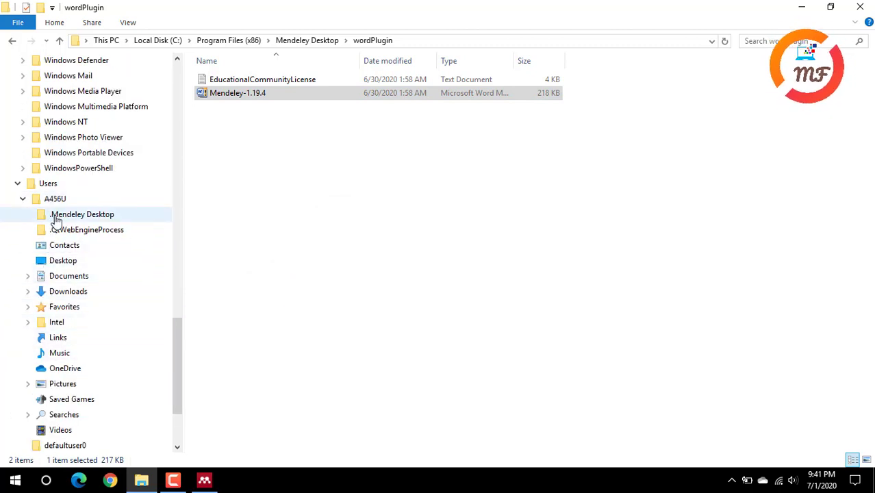
left_click(57, 204)
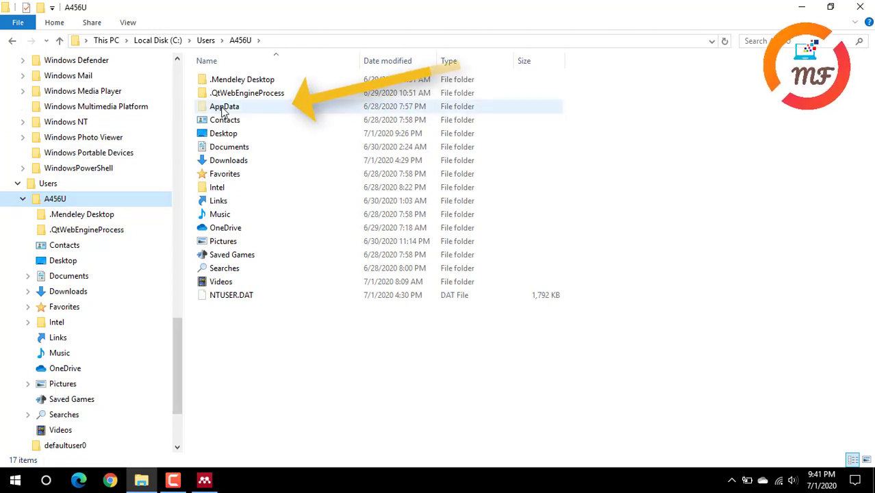
double_click(222, 108)
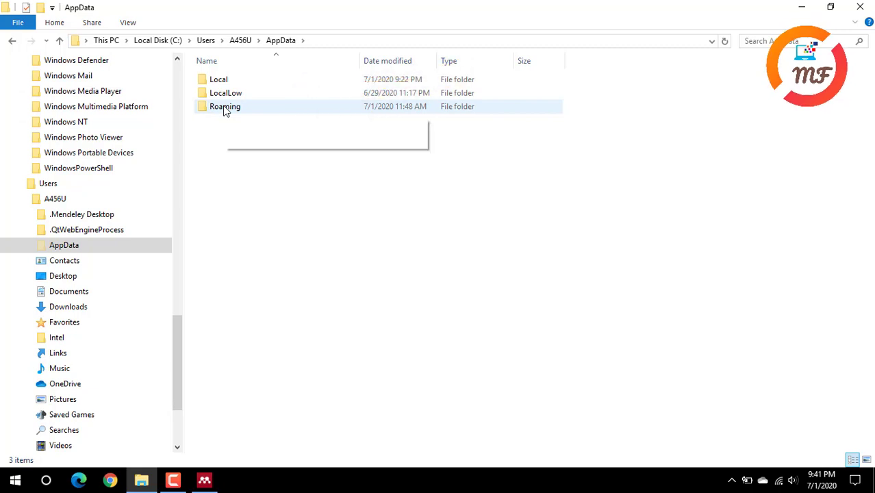
double_click(225, 108)
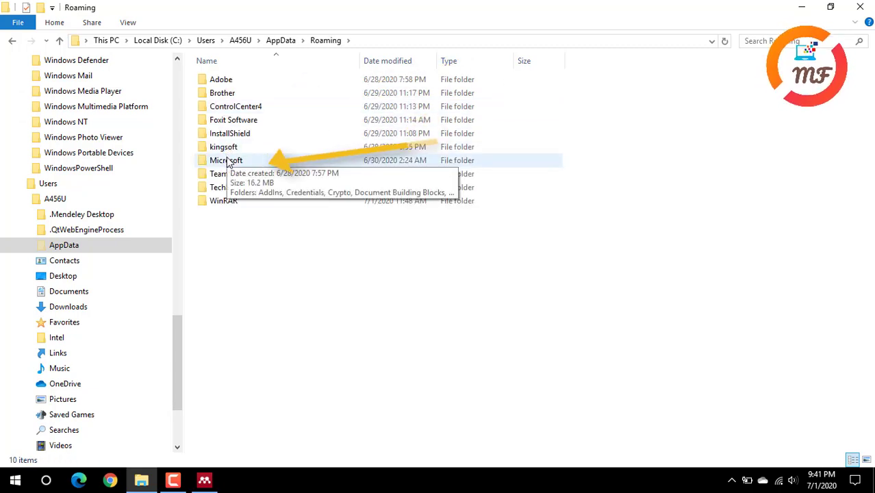
double_click(228, 162)
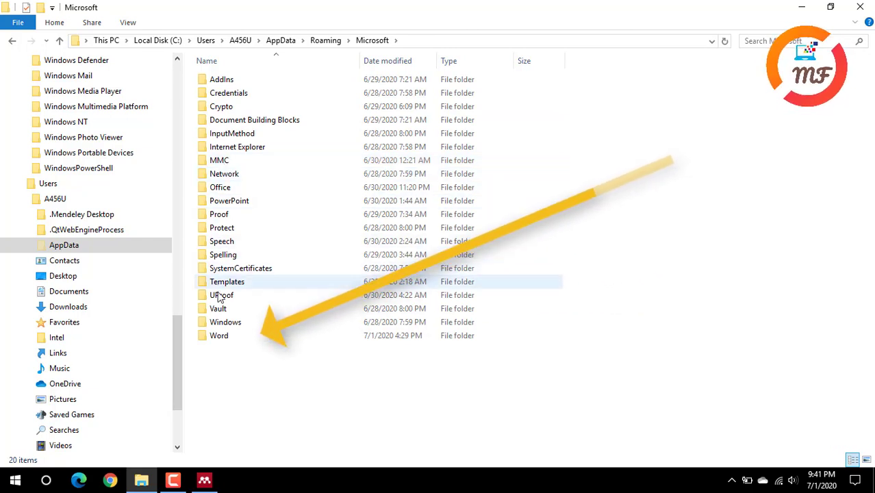
Paste Mendeley-1.19.4 into the Word\STARTUP folder and minimize File Explorer.
double_click(218, 338)
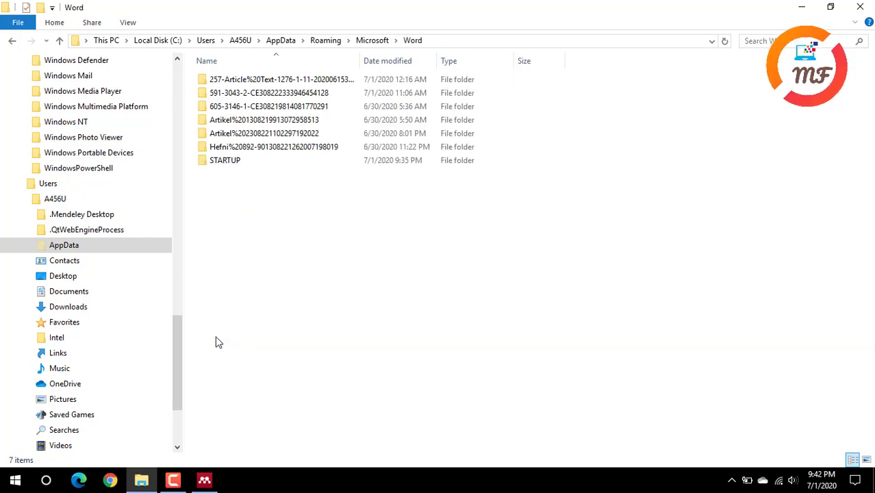
double_click(220, 163)
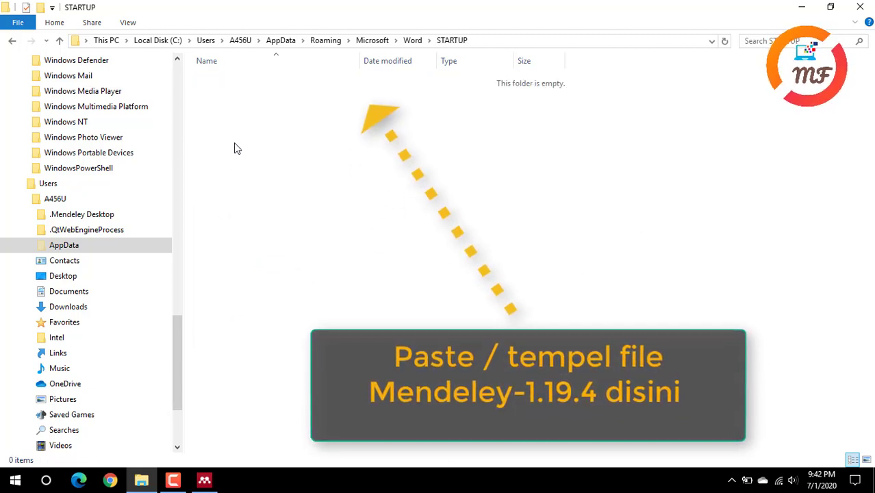
right_click(234, 143)
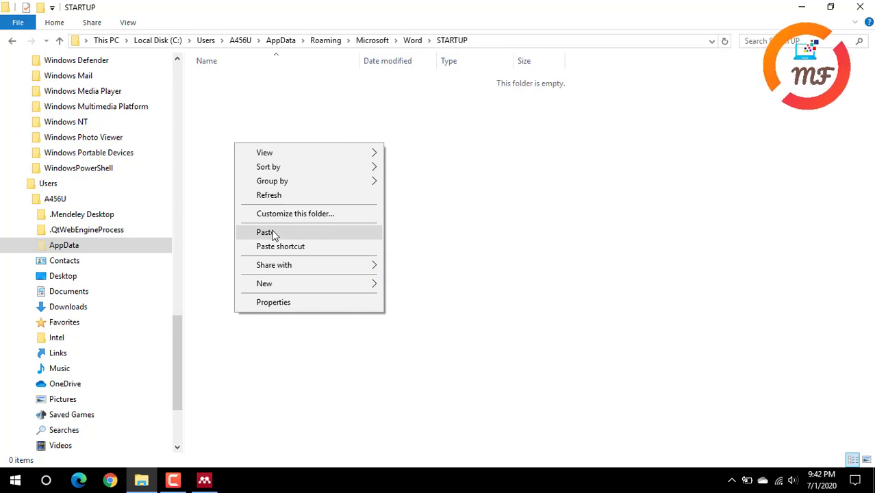
left_click(265, 232)
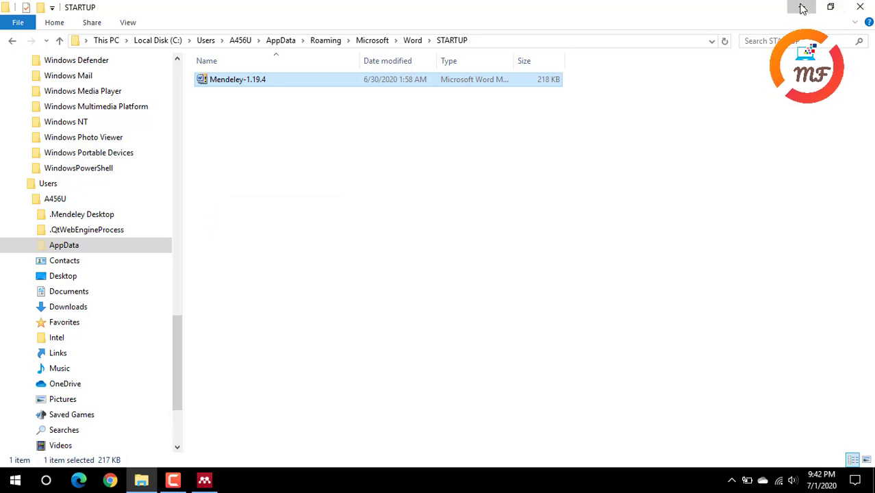
left_click(803, 6)
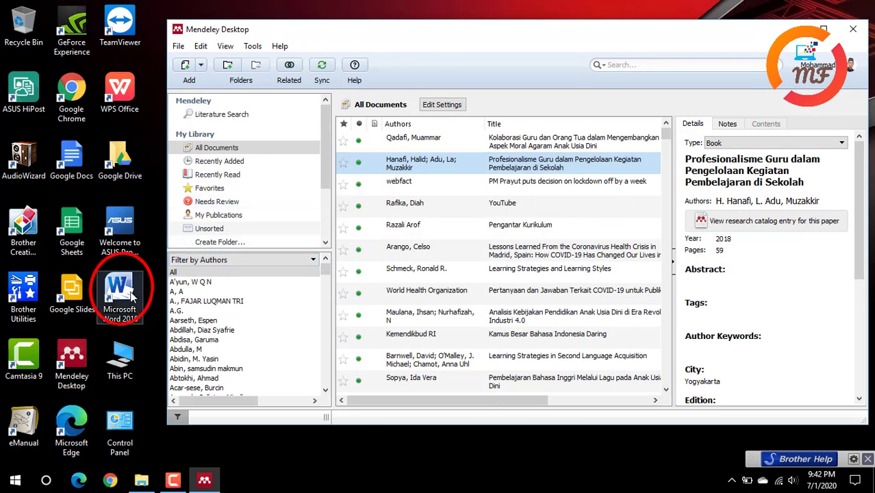
Launch Word and insert the Arango, Celso 2020 citation from the Mendeley library.
double_click(130, 294)
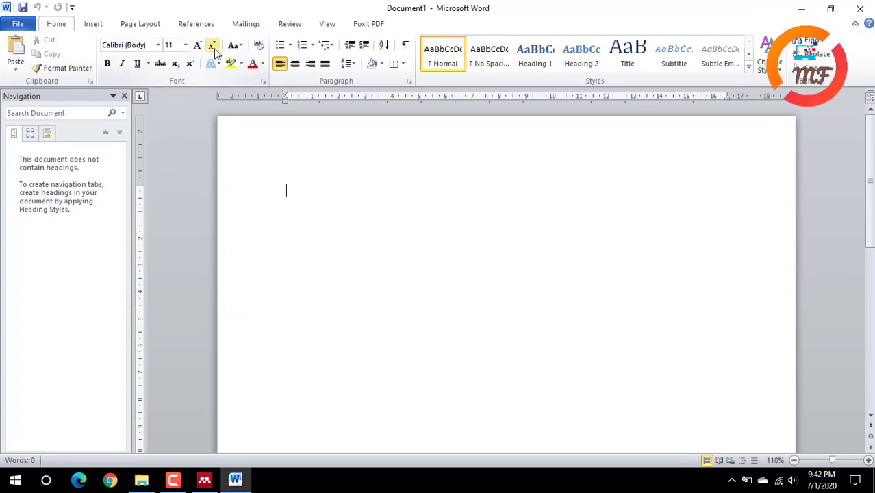
left_click(202, 25)
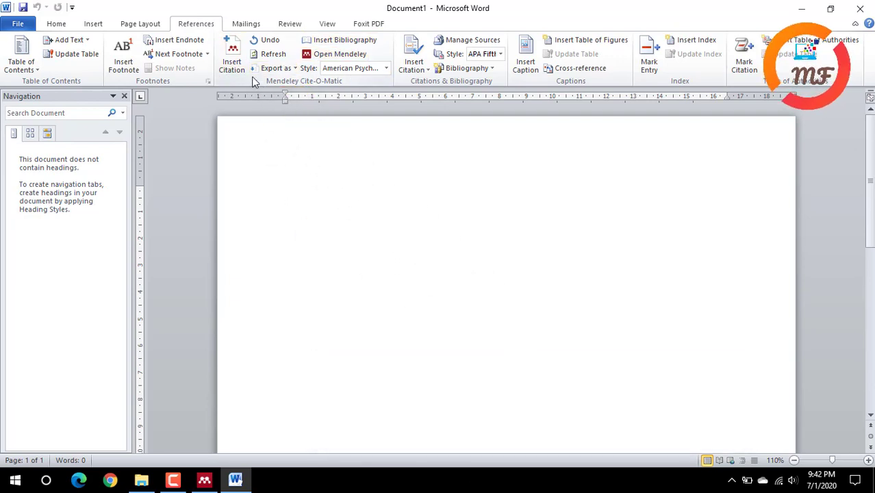
left_click(237, 65)
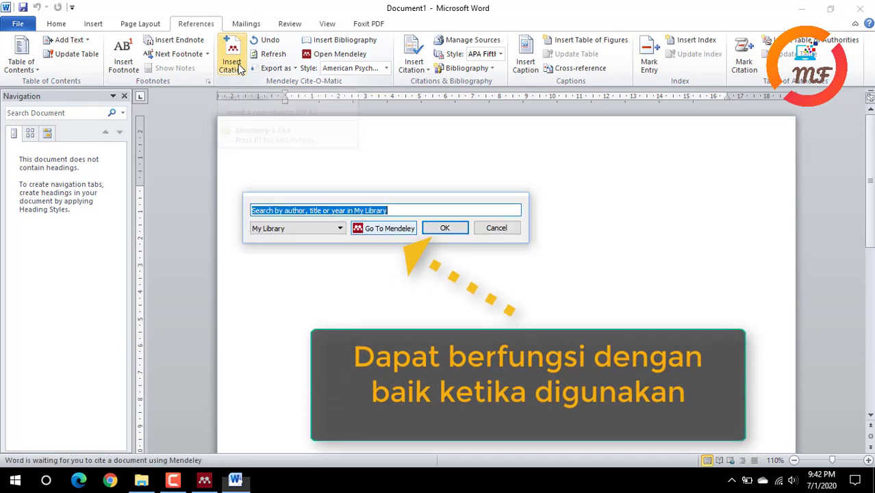
left_click(389, 230)
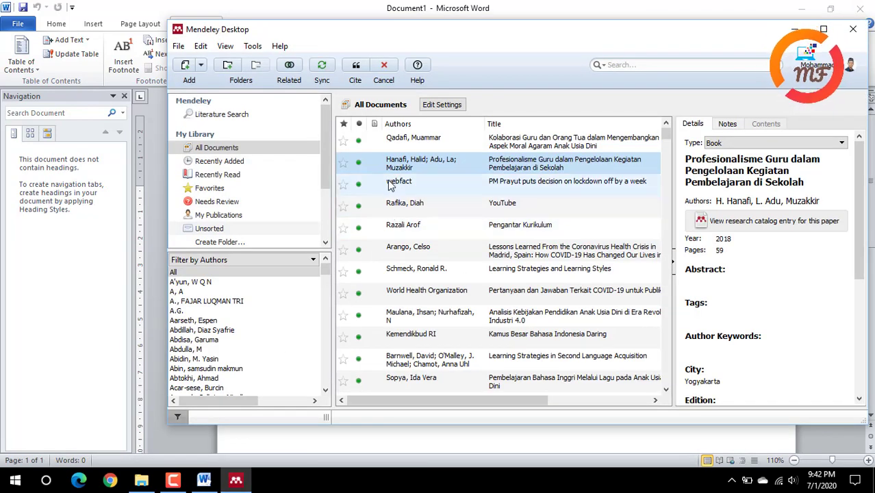
left_click(402, 257)
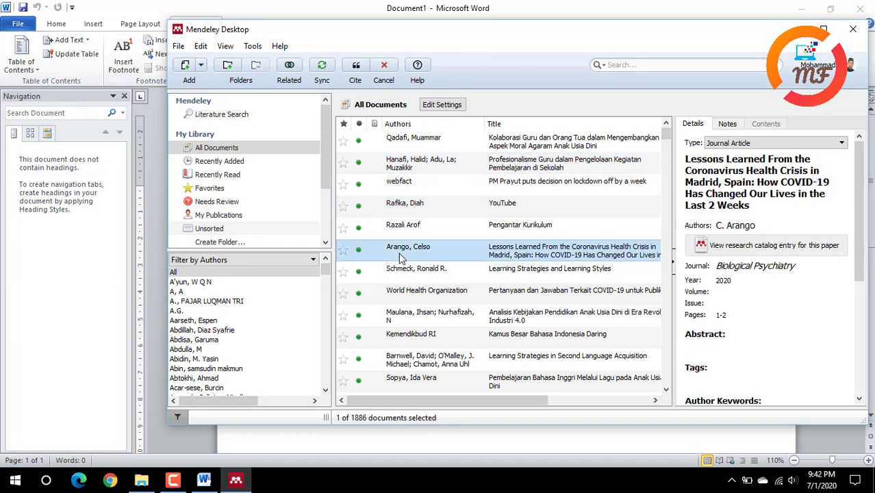
left_click(358, 64)
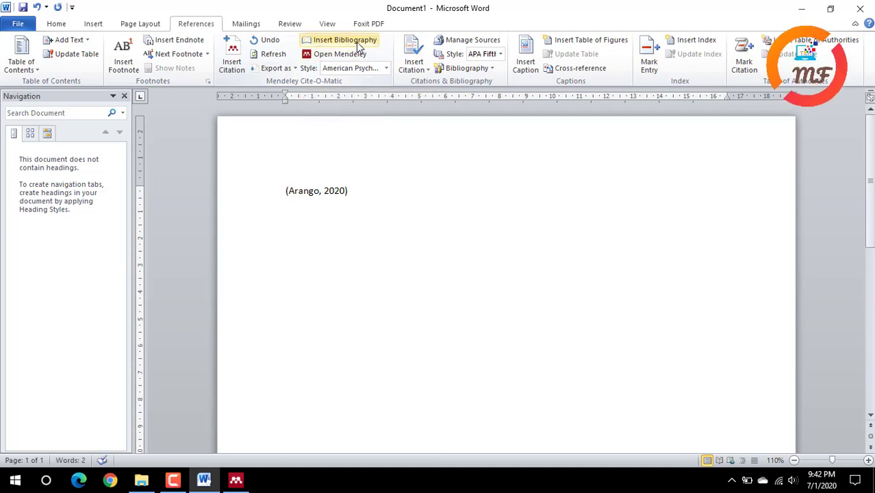
Add the bibliography entry below the citation, then close Word without saving.
left_click(356, 41)
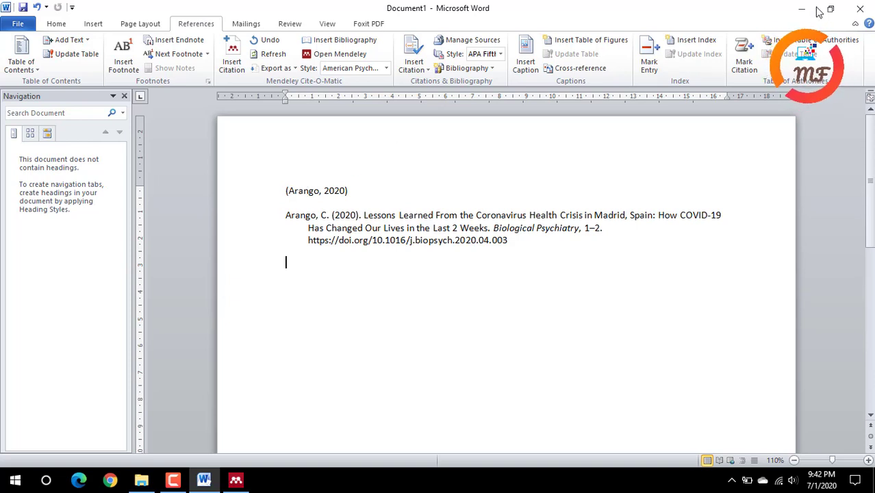
left_click(861, 7)
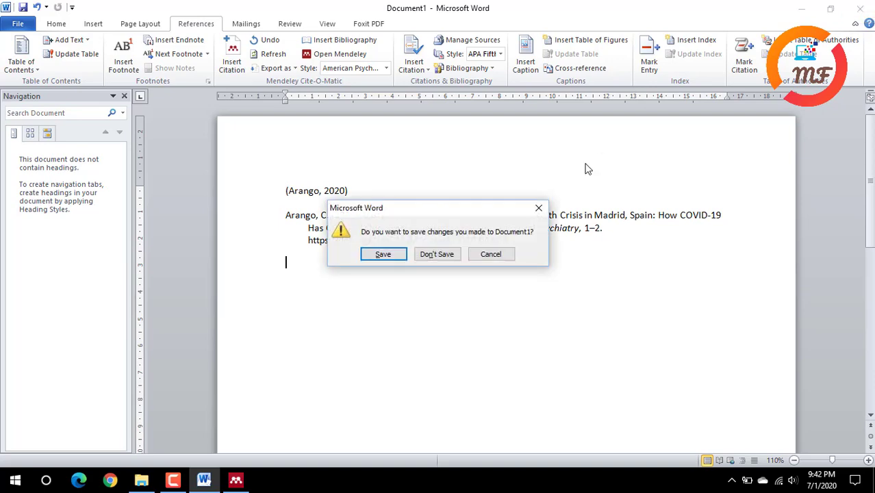
left_click(439, 255)
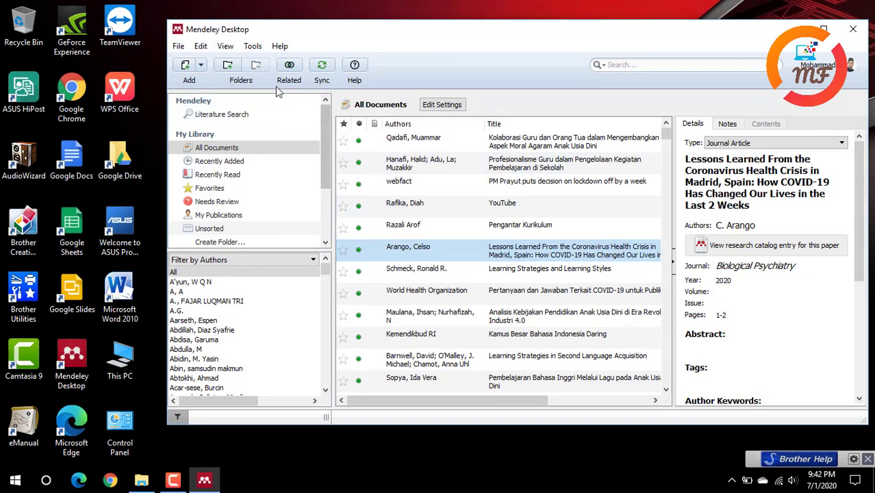
Retry Mendeley's MS Word Plugin install, dismiss its error, and reopen Word 2010.
left_click(254, 46)
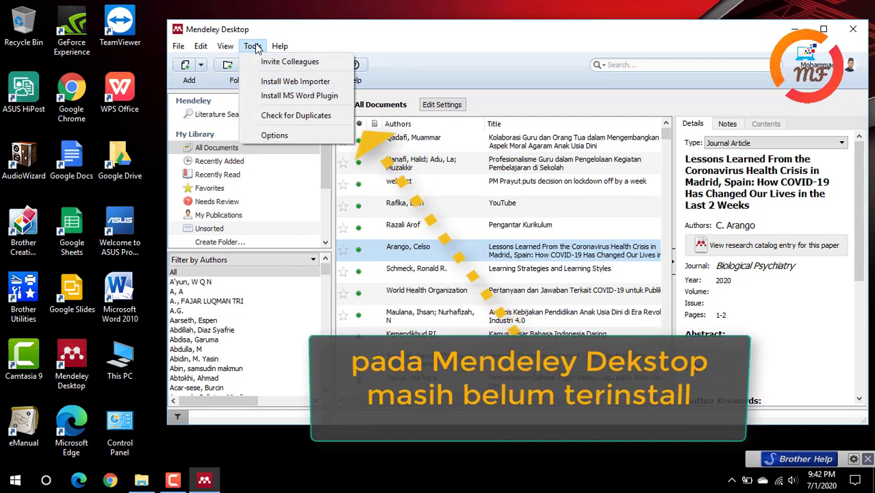
left_click(285, 97)
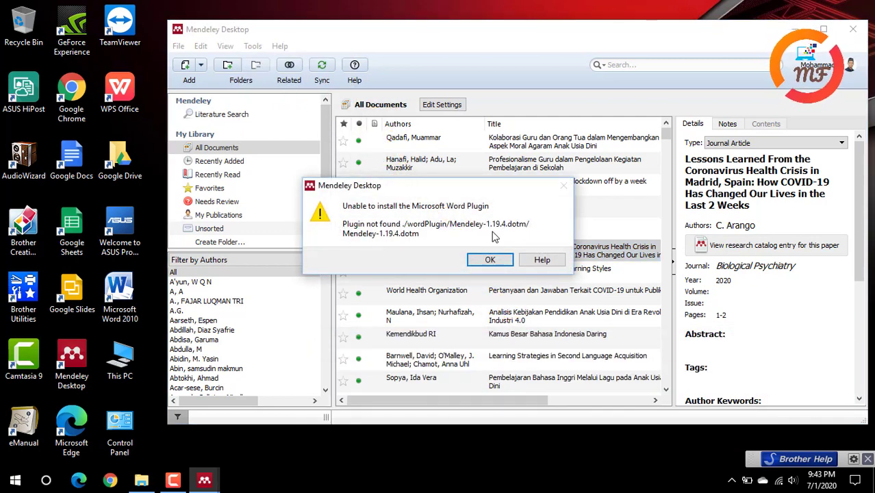
left_click(490, 261)
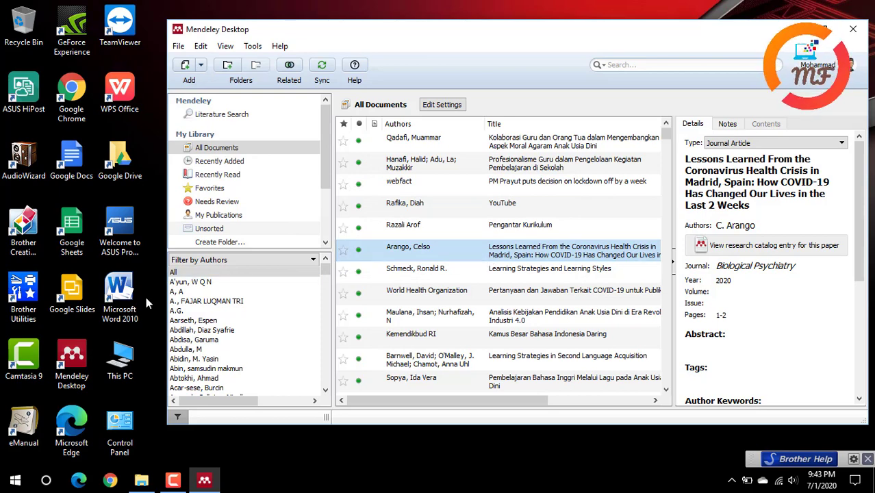
double_click(123, 304)
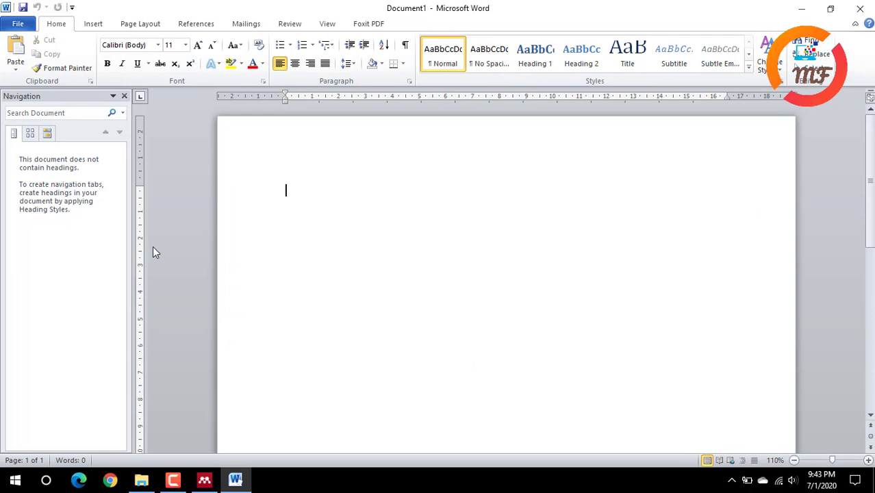
Confirm Word's References tab still shows Mendeley Cite-O-Matic and Mendeley's Tools menu shows the plugin installed.
left_click(200, 26)
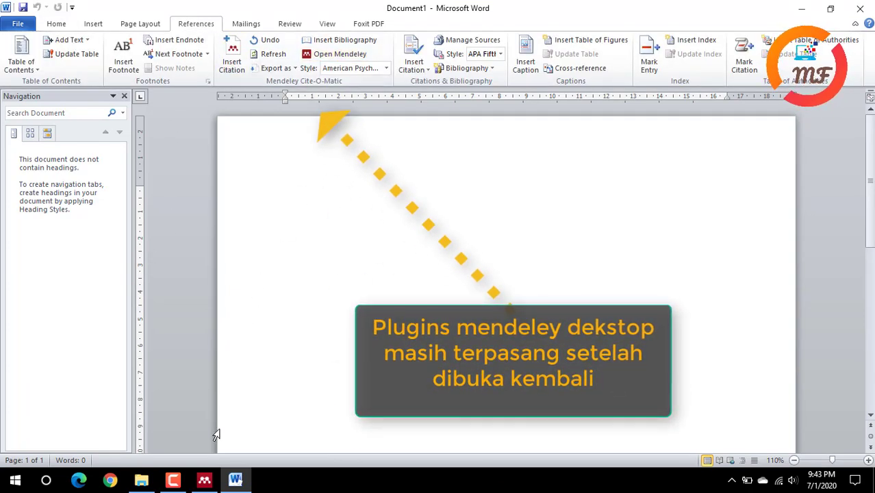
left_click(205, 479)
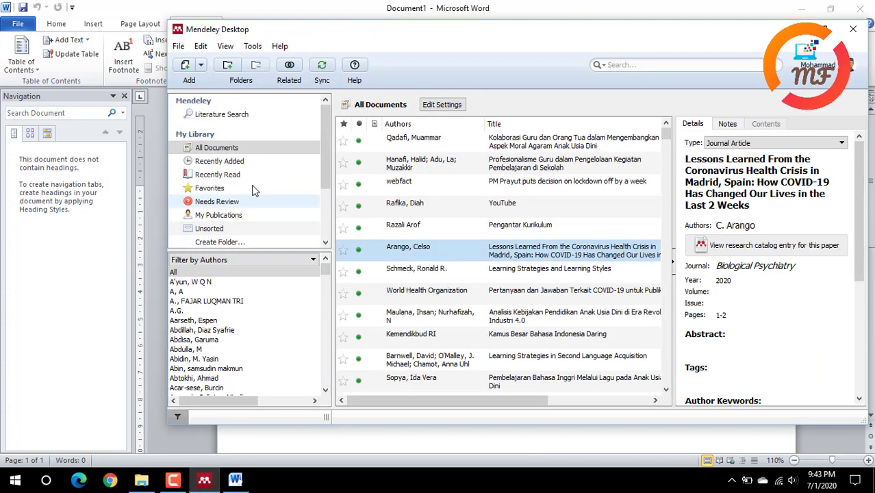
left_click(252, 47)
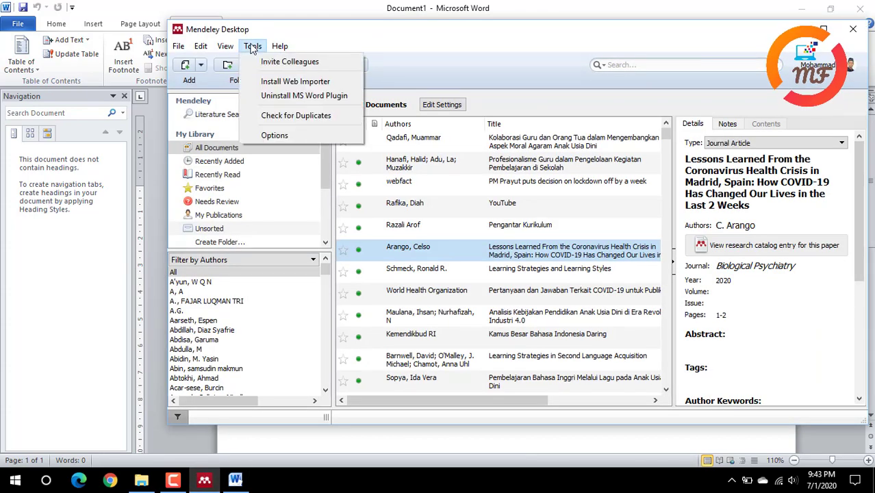